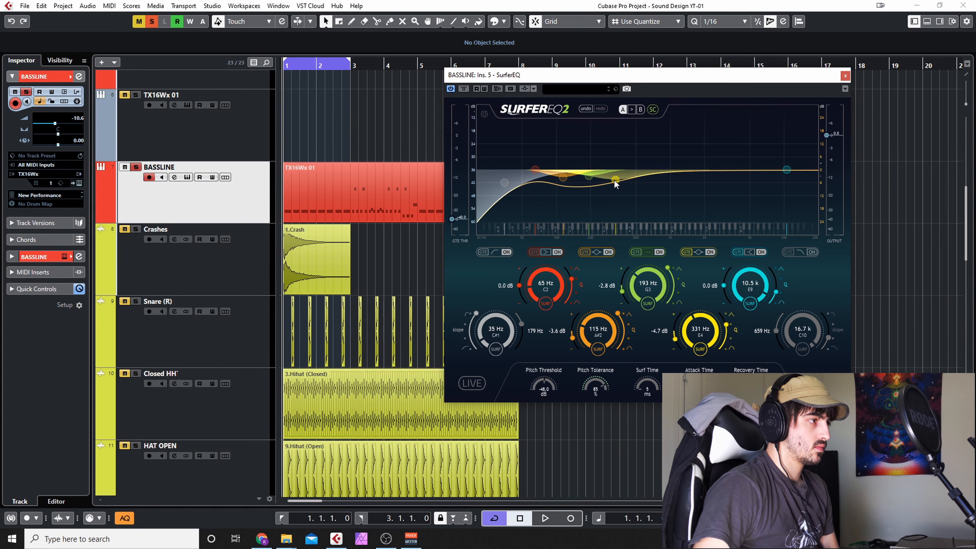
- Set SurferEQ's yellow band to 335 Hz at -3.9 dB and audition the bassline with its channel settings open
left_click_drag(615, 181, 616, 178)
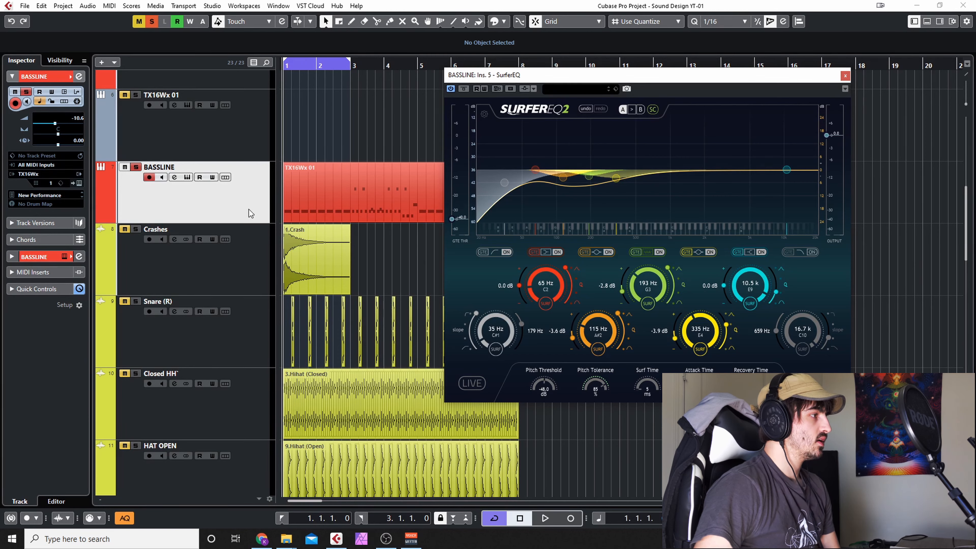
left_click(175, 176)
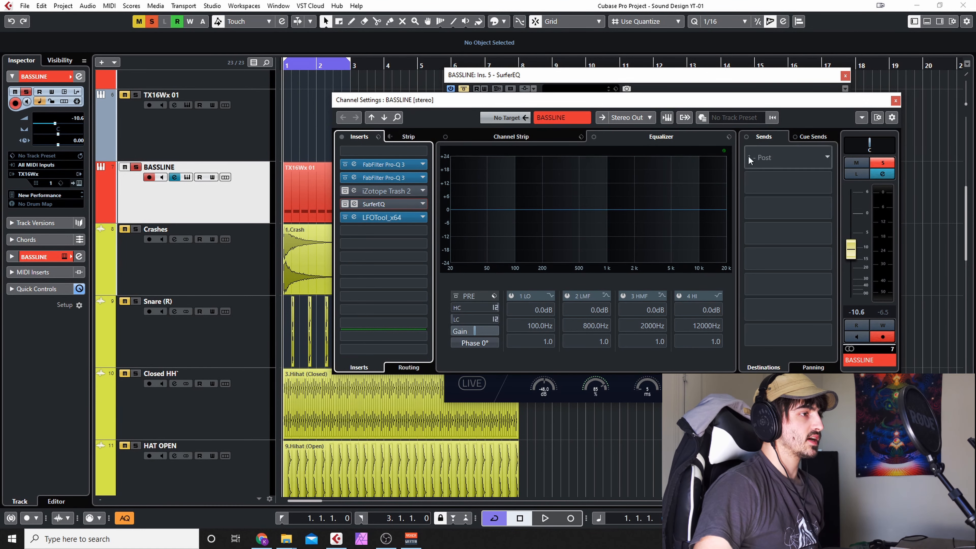
key("space")
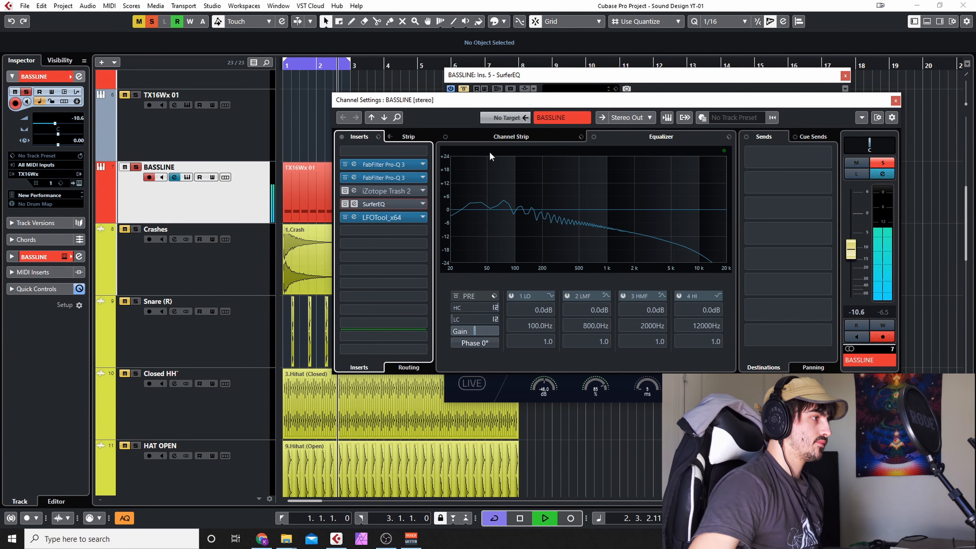
key("space")
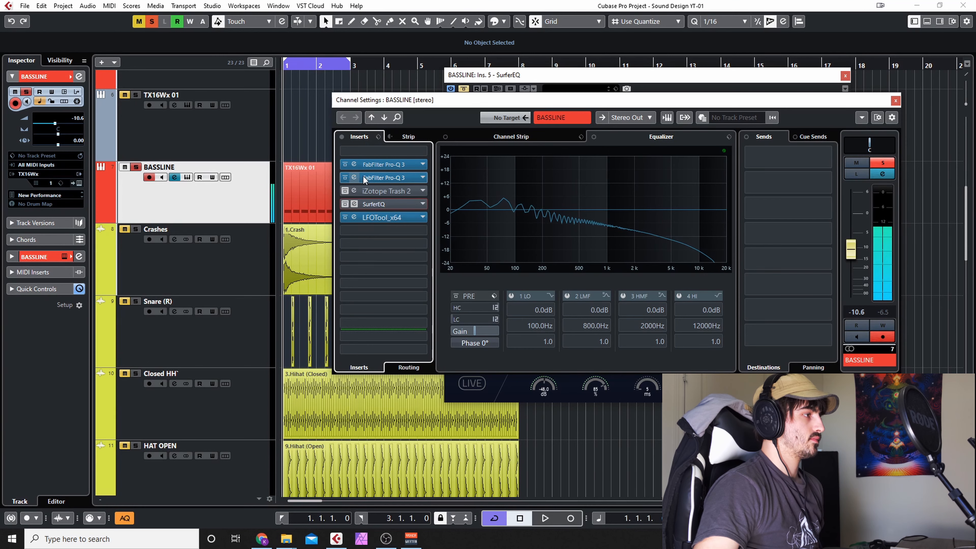
- Audition the bassline with both FabFilter Pro-Q 3 inserts bypassed and SurferEQ active
left_click(345, 190)
left_click(345, 204)
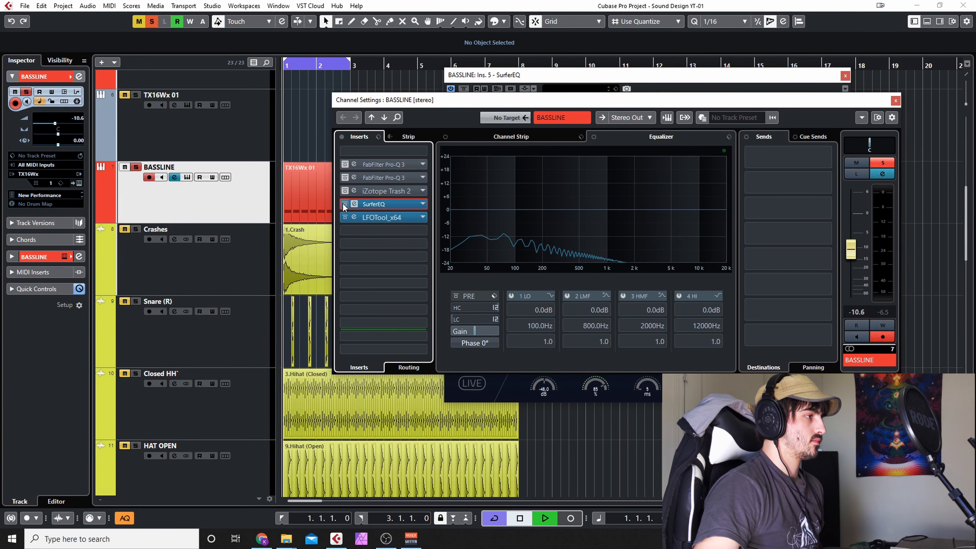
key("space")
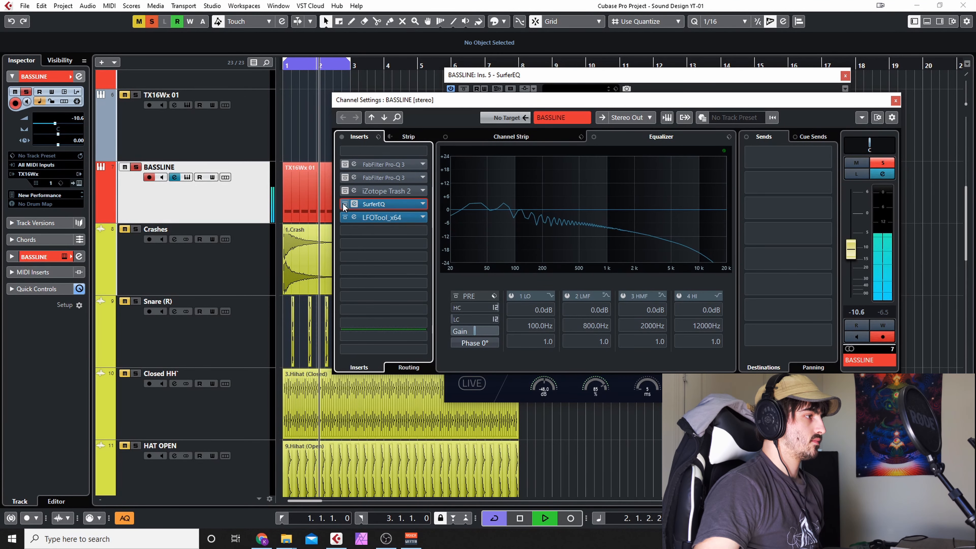
key("space")
- Inspect the second FabFilter Pro-Q 3 curve and audition the bassline with both Pro-Q 3 inserts active and SurferEQ bypassed
left_click(353, 177)
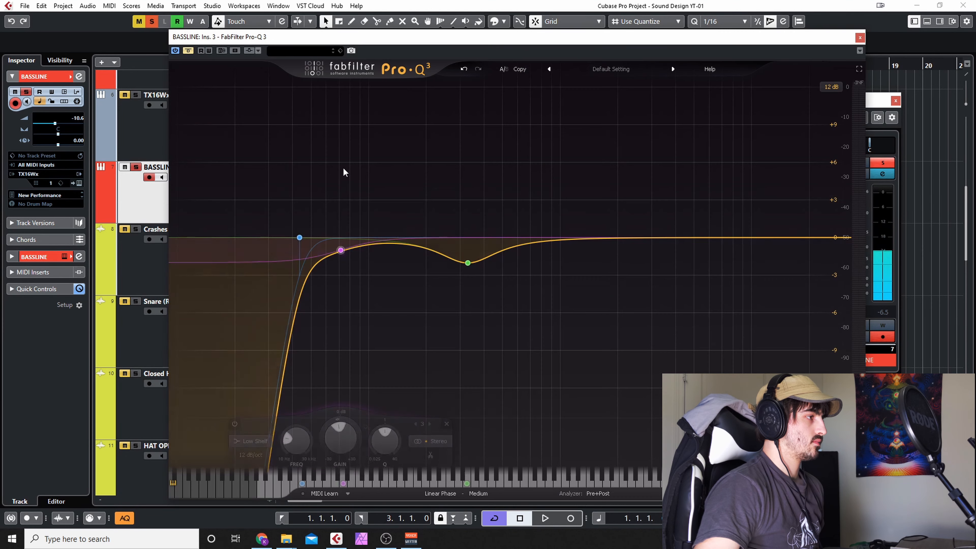
left_click(860, 37)
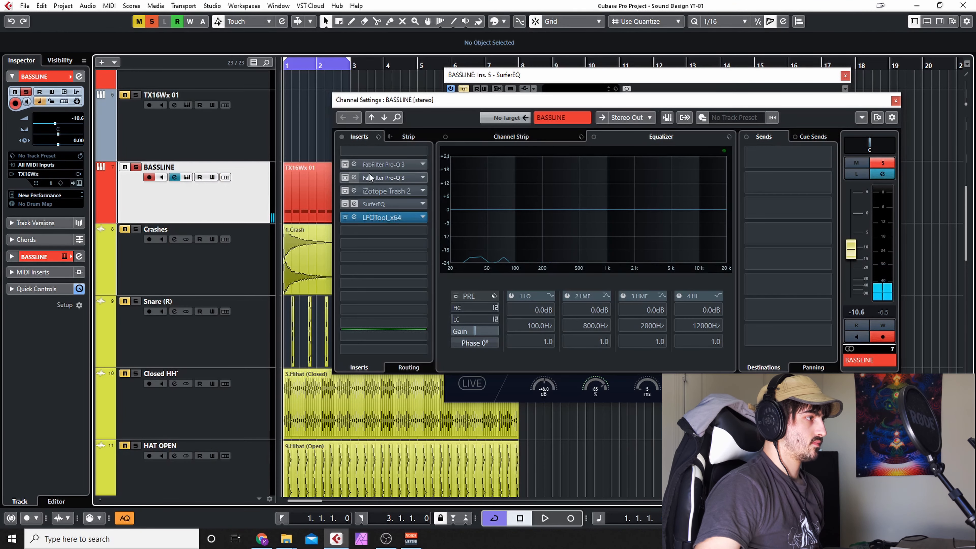
key("space")
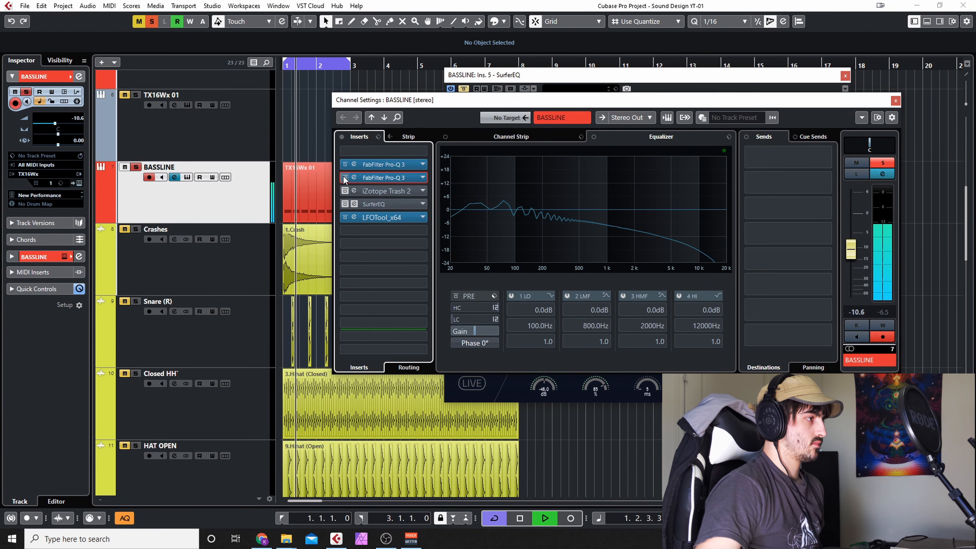
- Bypass both FabFilter Pro-Q 3 inserts, reactivate SurferEQ and bring its editor to the front during playback
left_click(345, 178)
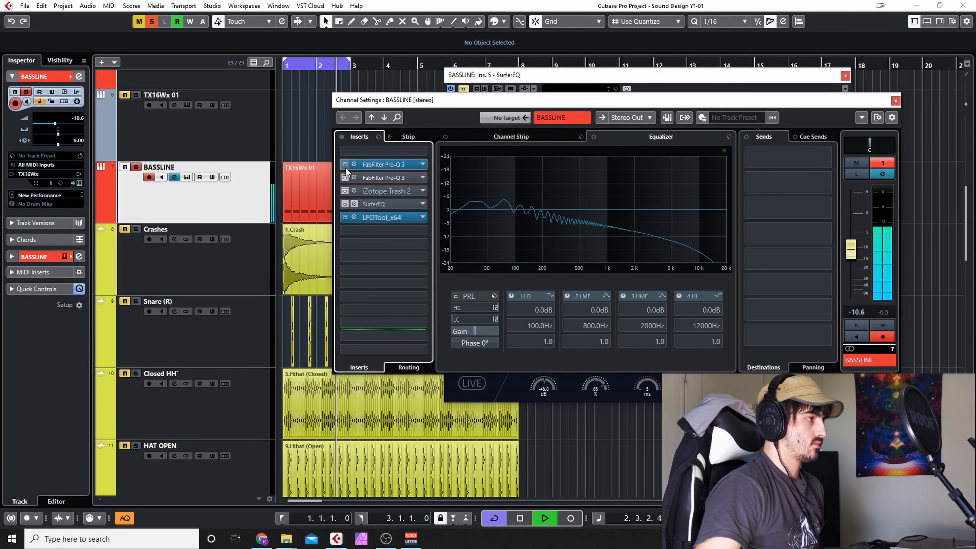
left_click(344, 165)
left_click(343, 205)
left_click(355, 204)
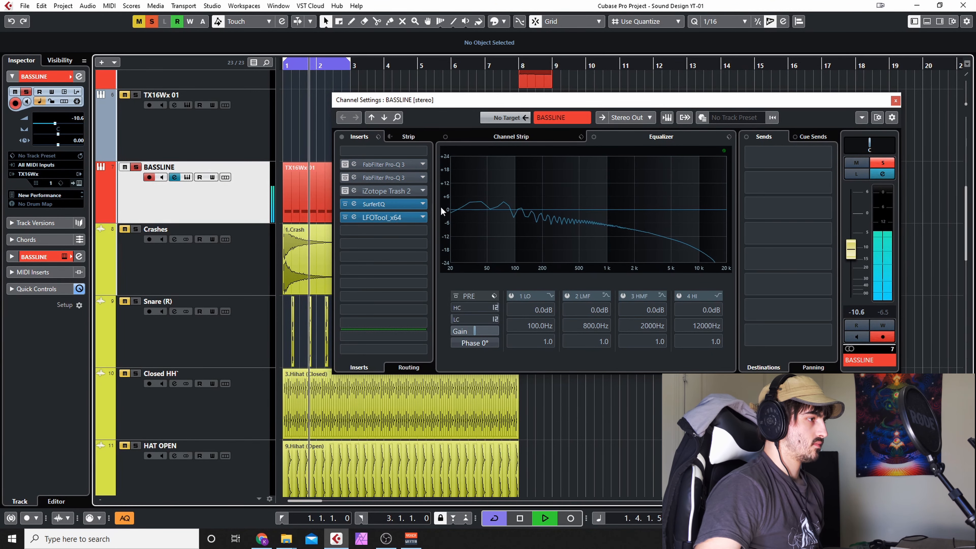
left_click(355, 204)
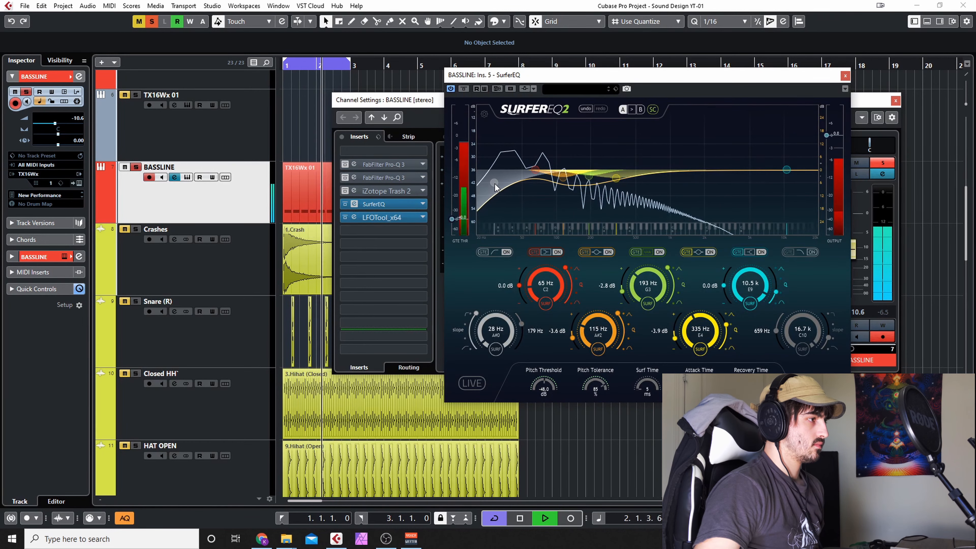
- Set SurferEQ's low-cut band to 30 Hz and compare the sound with the red band off and on
left_click_drag(502, 185, 499, 188)
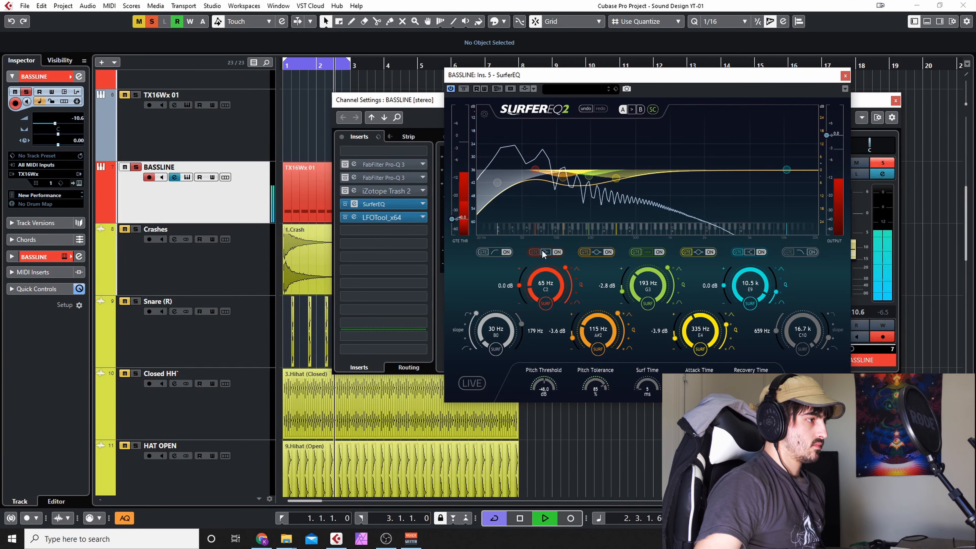
left_click(557, 252)
left_click(557, 252)
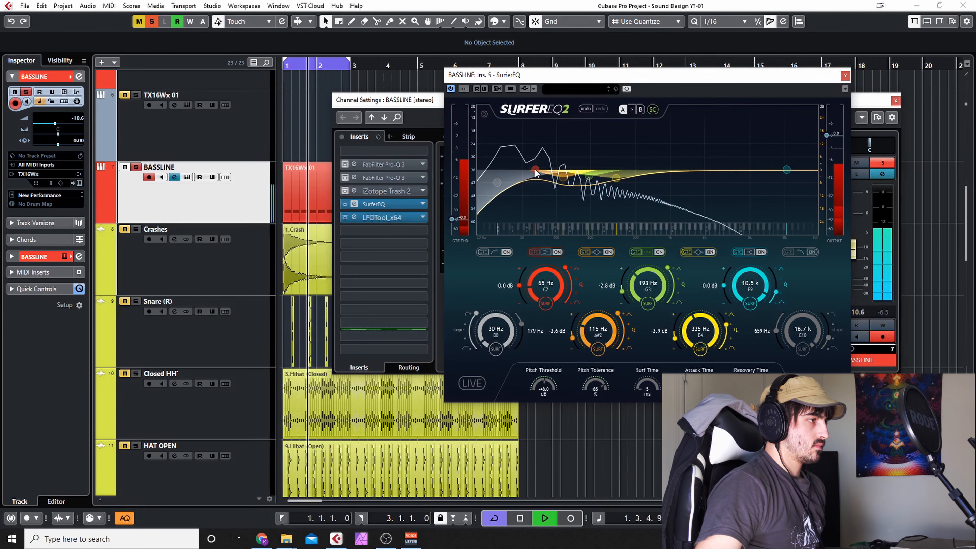
- Boost the red band to 3.0 dB and enable its Surf mode at a harmonic ratio of 1.68
left_click_drag(535, 169, 544, 166)
left_click(546, 304)
key("space")
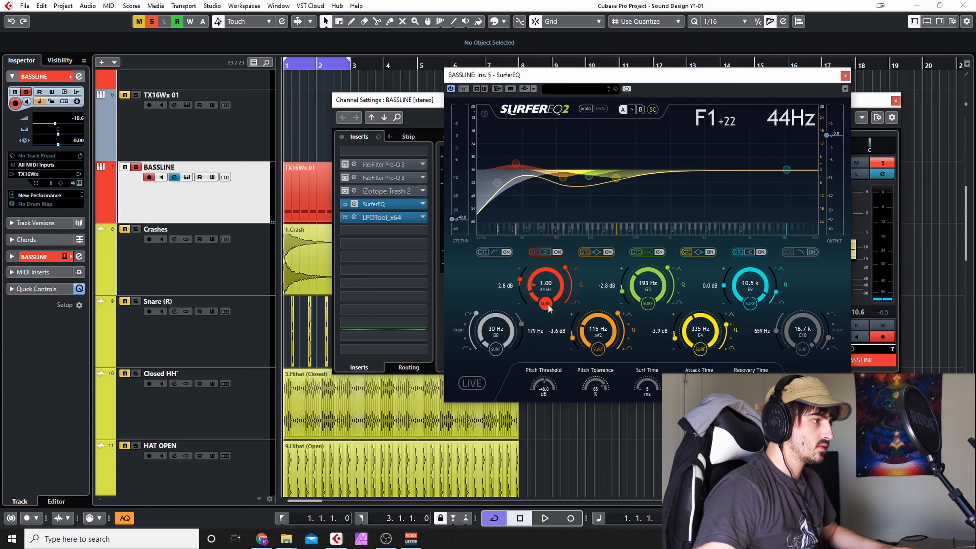
left_click(547, 306)
left_click(545, 304)
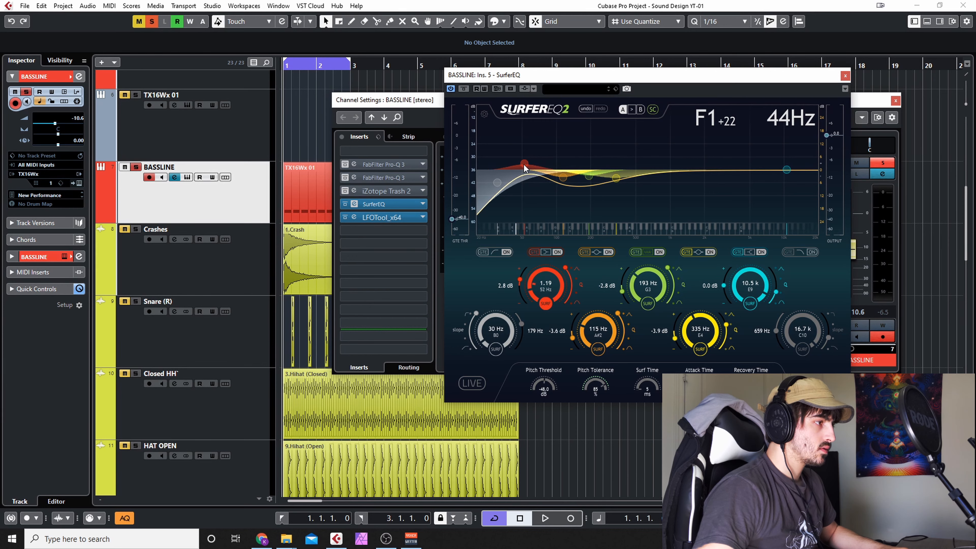
left_click_drag(524, 168, 541, 168)
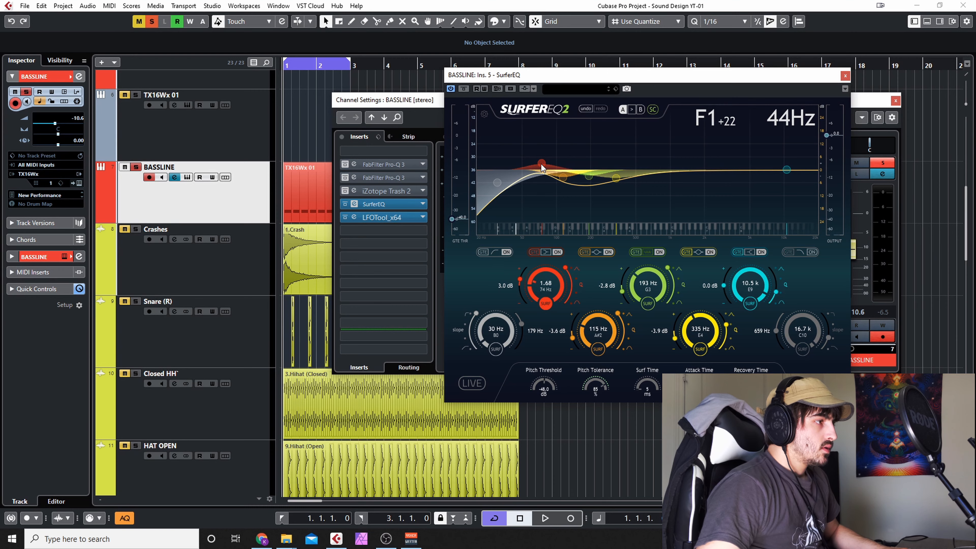
- Compare the green band with Surf mode on and off while the bassline plays
left_click(648, 303)
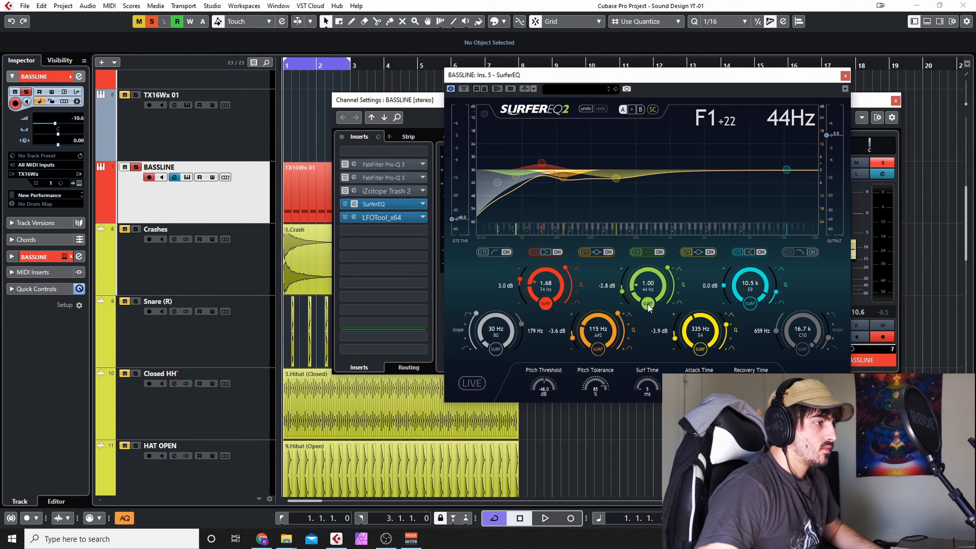
left_click(647, 303)
key("space")
left_click(648, 302)
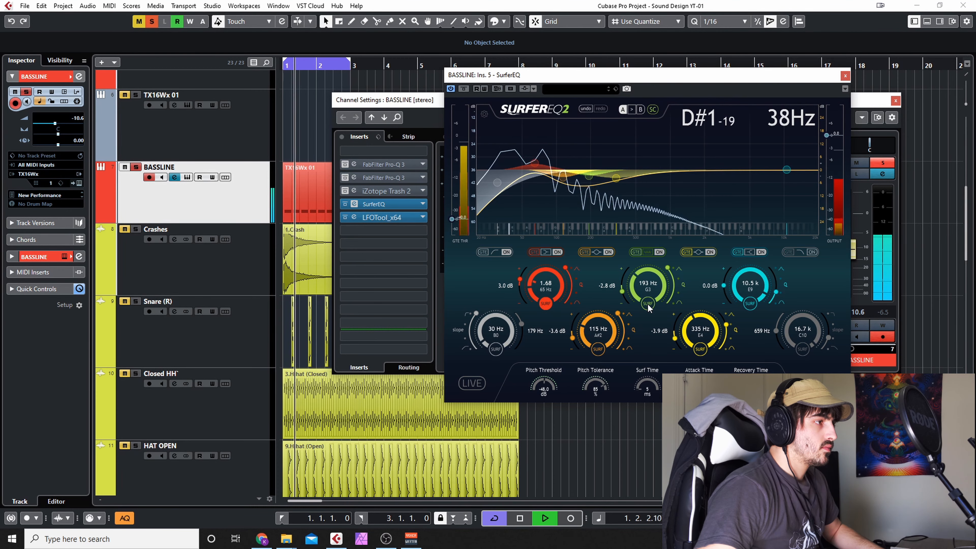
left_click(648, 303)
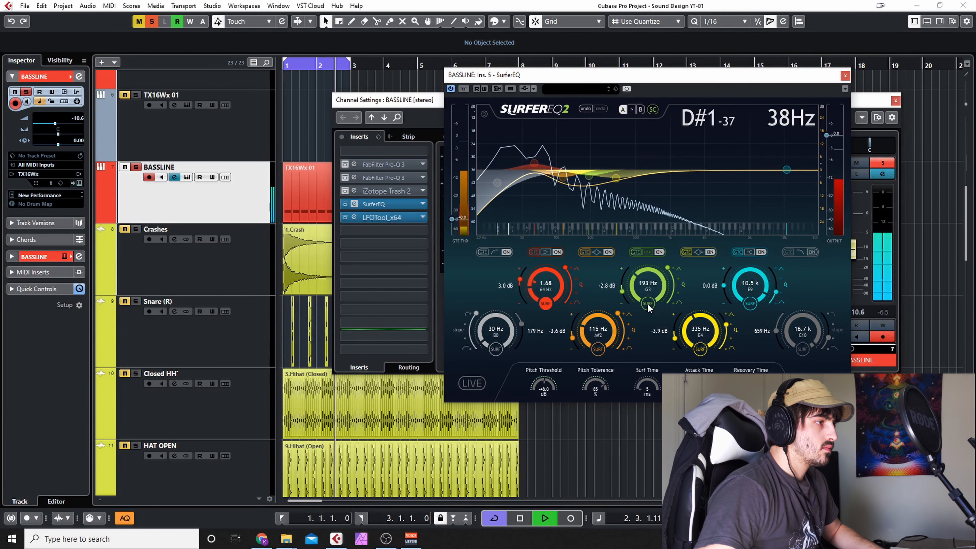
key("space")
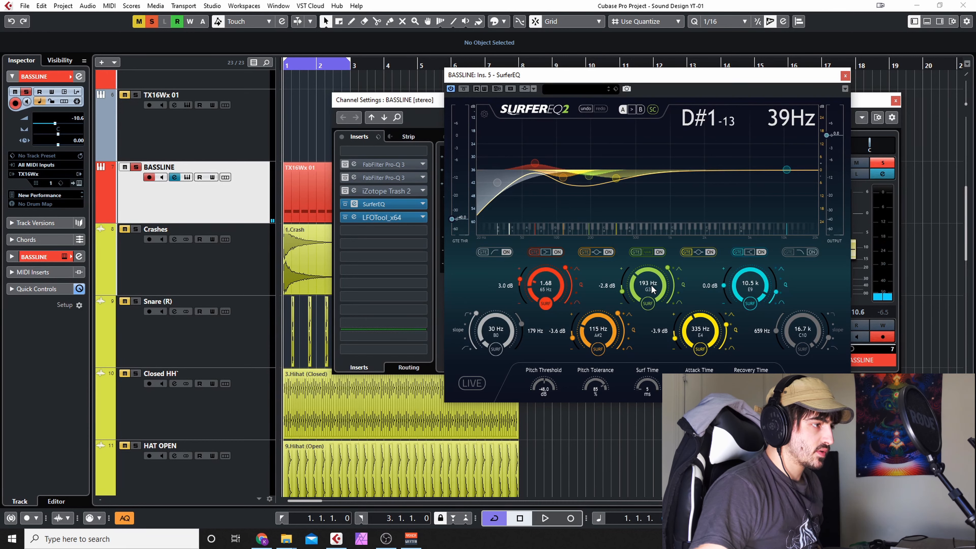
- Enable Surf mode on the green band and set its harmonic ratio to 5.00
left_click(647, 304)
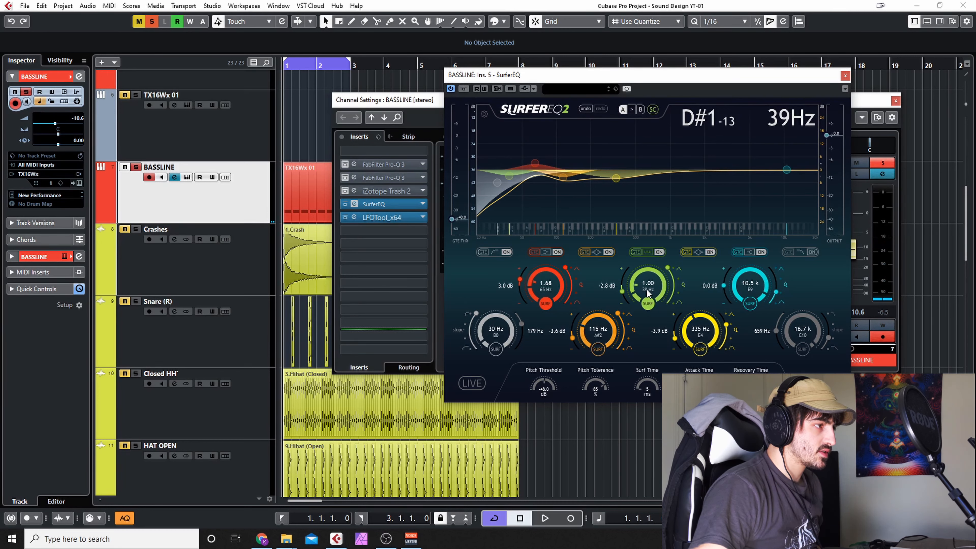
left_click_drag(648, 294, 653, 288)
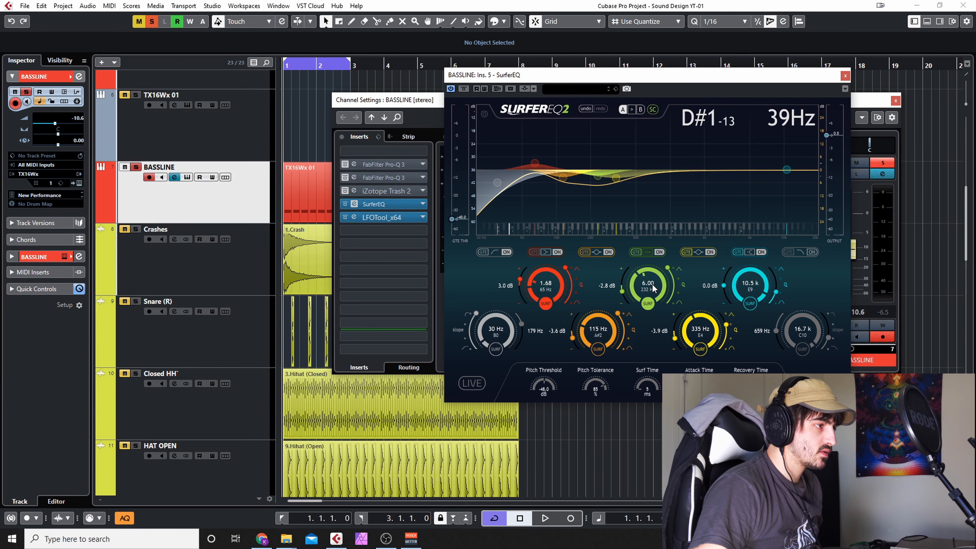
scroll(653, 289, "down", 1)
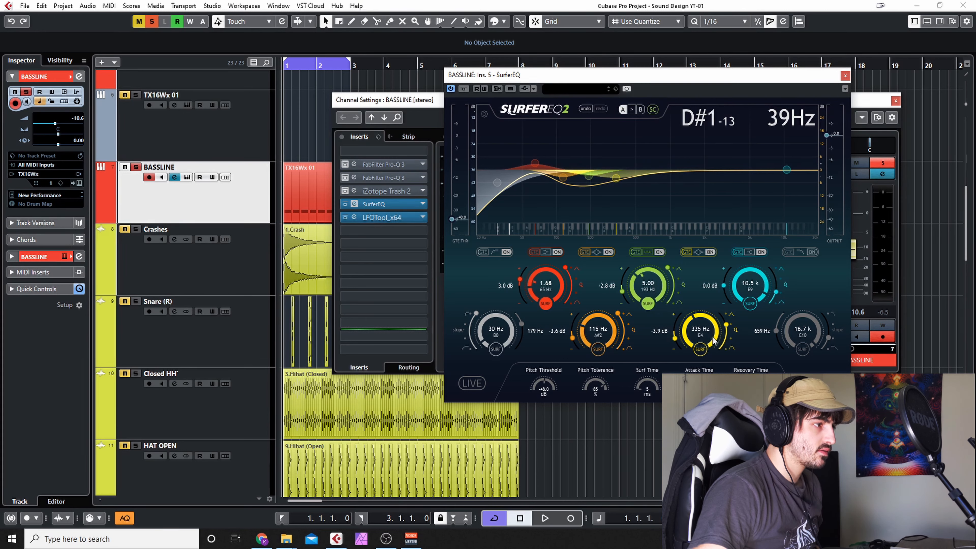
- Enable Surf mode on the yellow and orange bands with harmonic ratios of 9.00 and 3.00
left_click(700, 350)
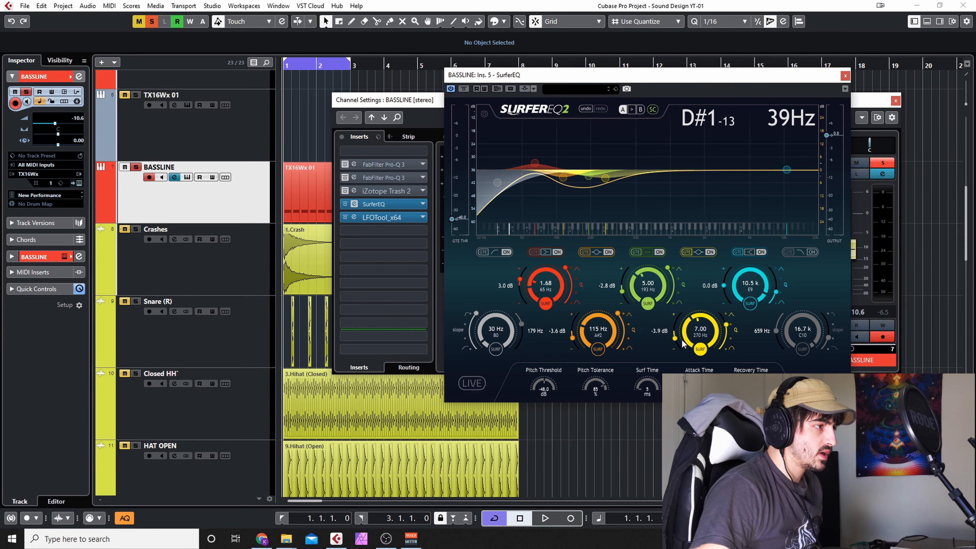
left_click_drag(696, 320, 698, 318)
scroll(697, 317, "down", 1)
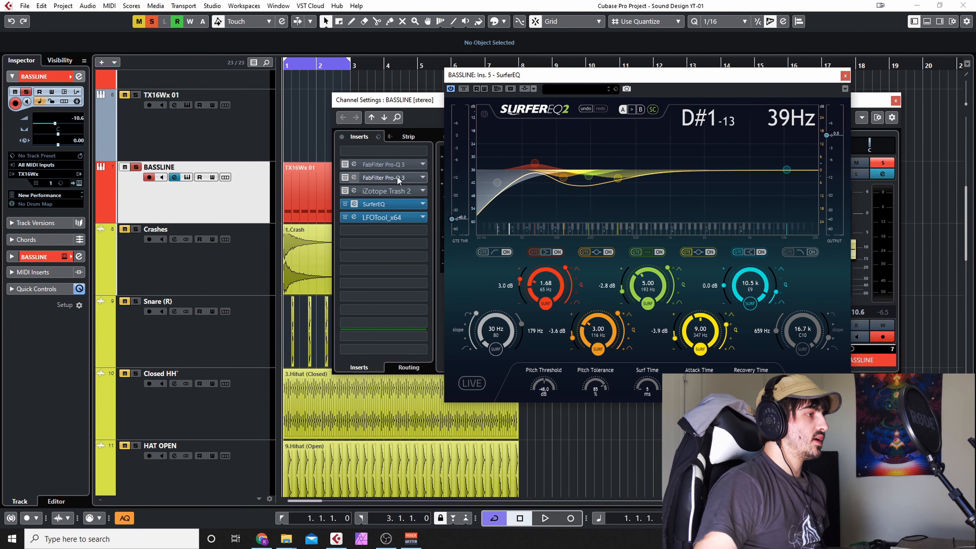
- Audition the bassline through the pitch-tracking SurferEQ bands and close the channel settings
key("space")
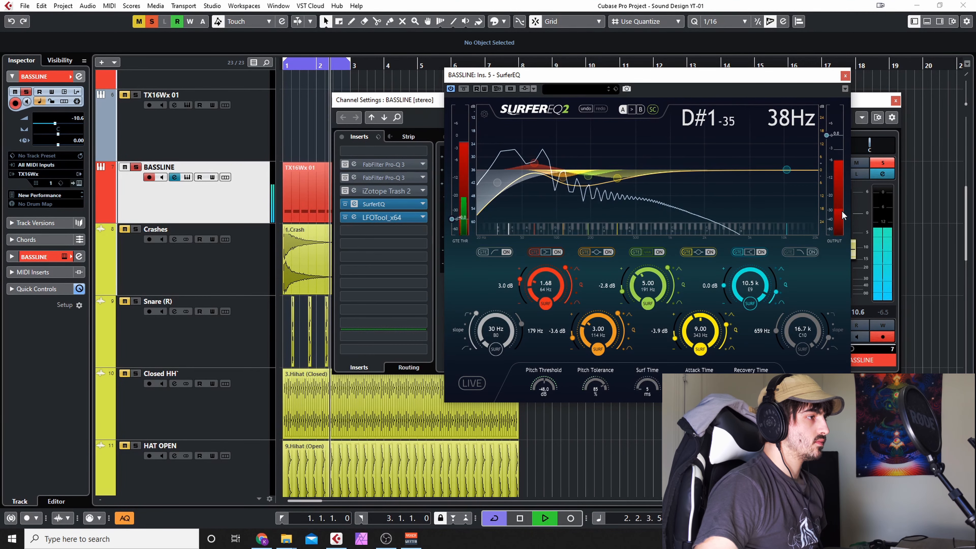
key("space")
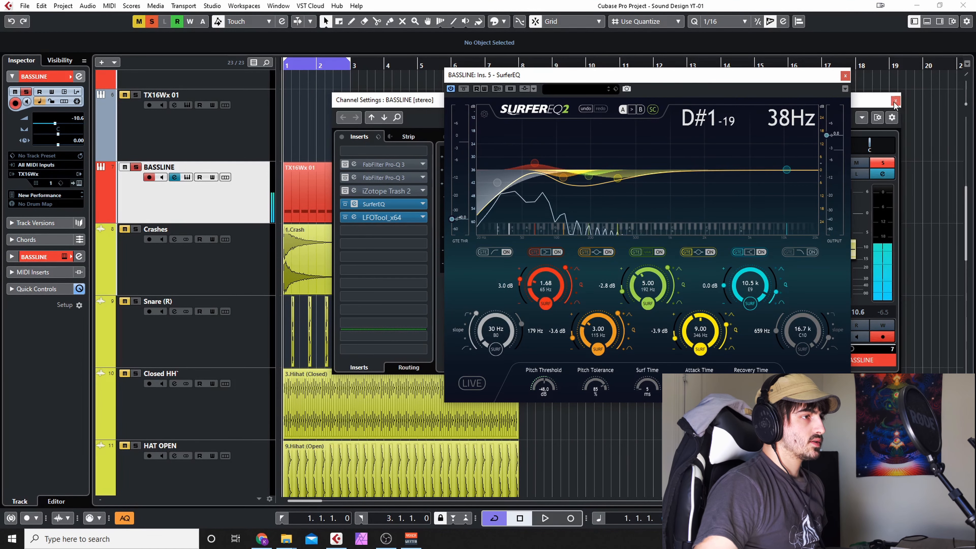
key("space")
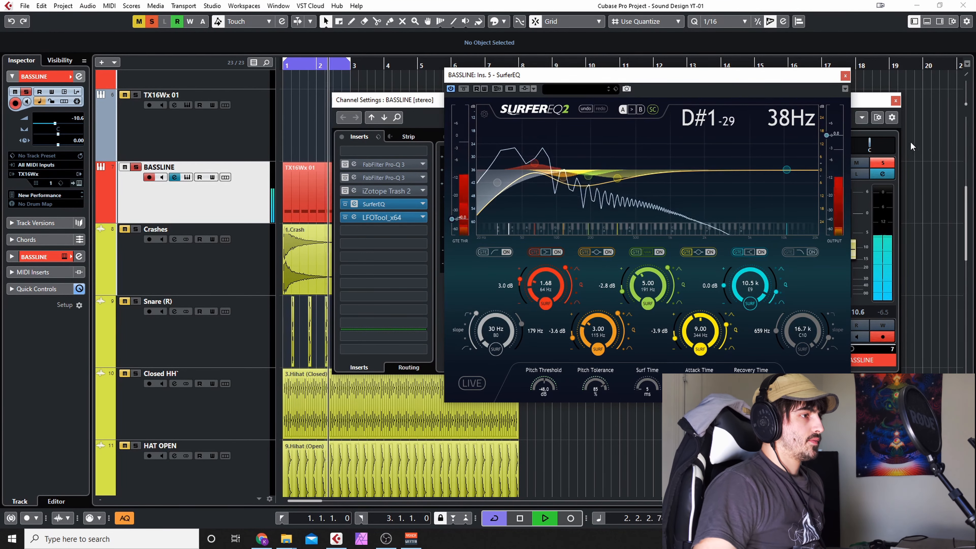
key("space")
left_click(896, 102)
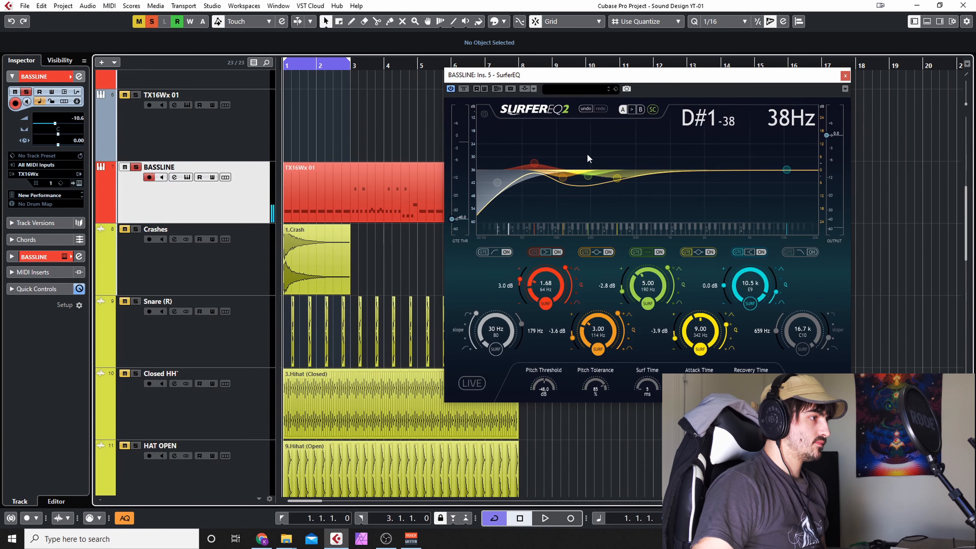
- Move the SurferEQ window clear of the arrangement and extend the cycle range to bar 5
left_click_drag(734, 69, 775, 76)
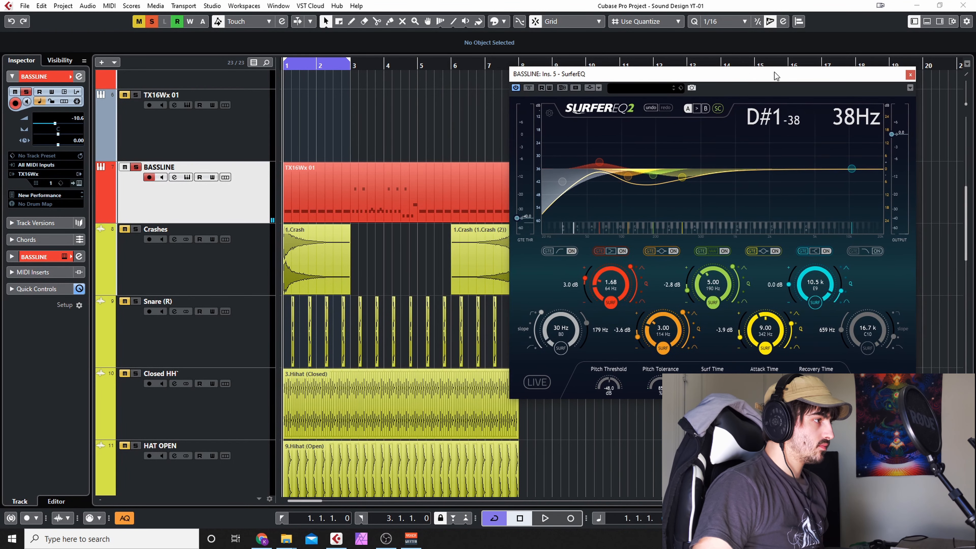
left_click_drag(349, 64, 414, 65)
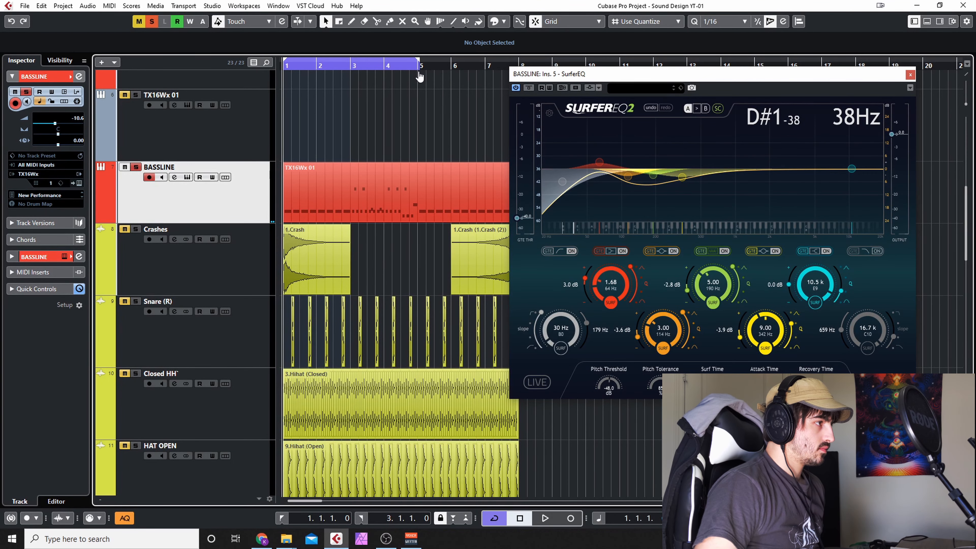
- Bypass SurferEQ on the BASSLINE channel, reactivate both FabFilter Pro-Q 3 inserts and close the SurferEQ editor
left_click(173, 177)
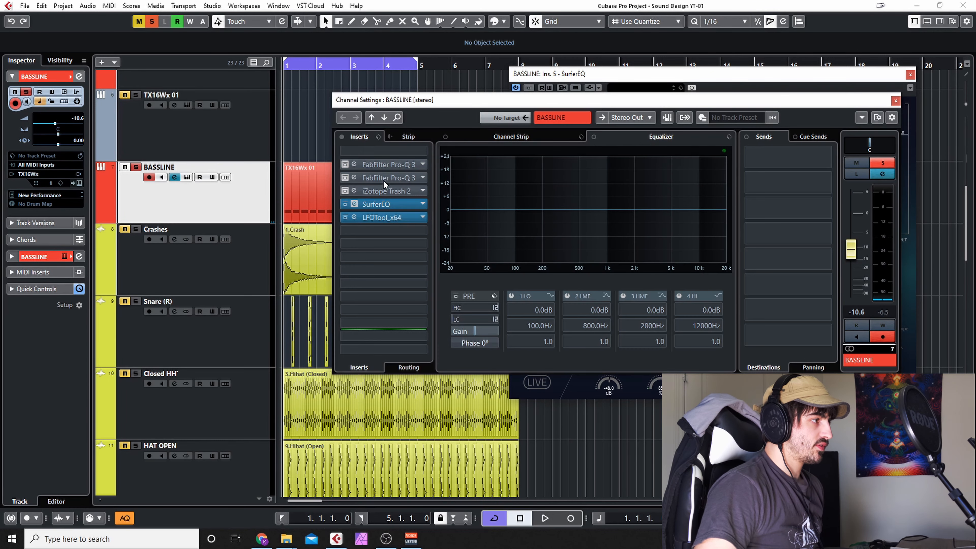
left_click(346, 204)
left_click(344, 179)
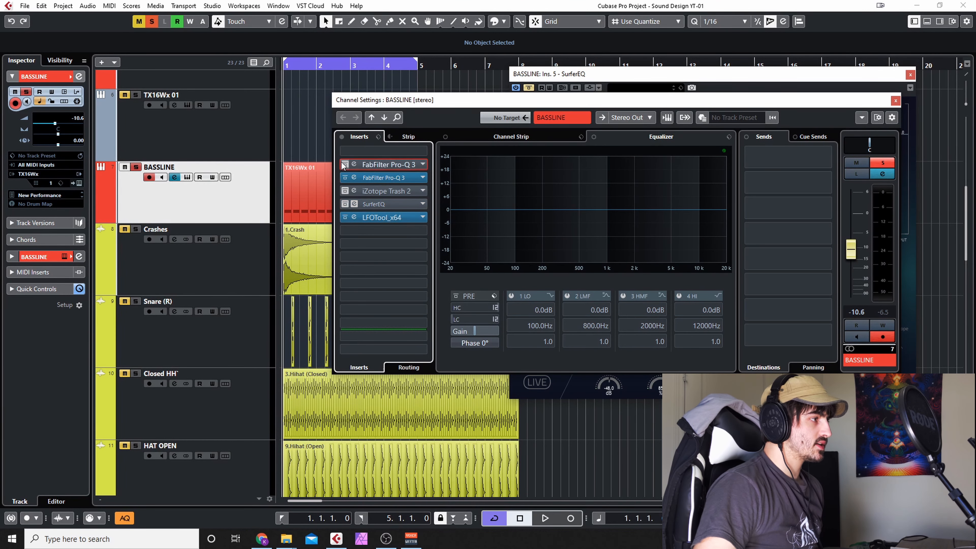
left_click(342, 164)
left_click(910, 75)
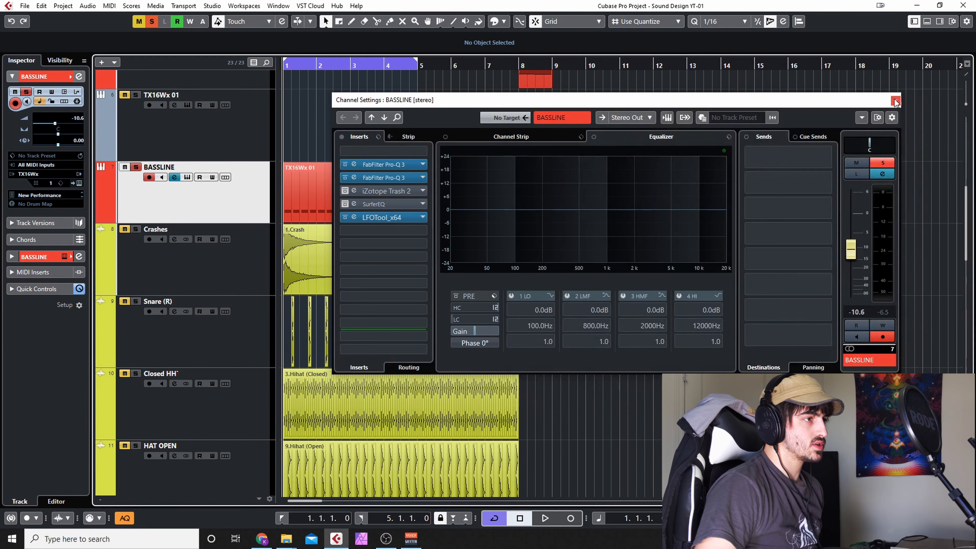
- Inspect the first Pro-Q 3 insert, open the second one's editor in its place and move it clear of the bassline clip
left_click(516, 141)
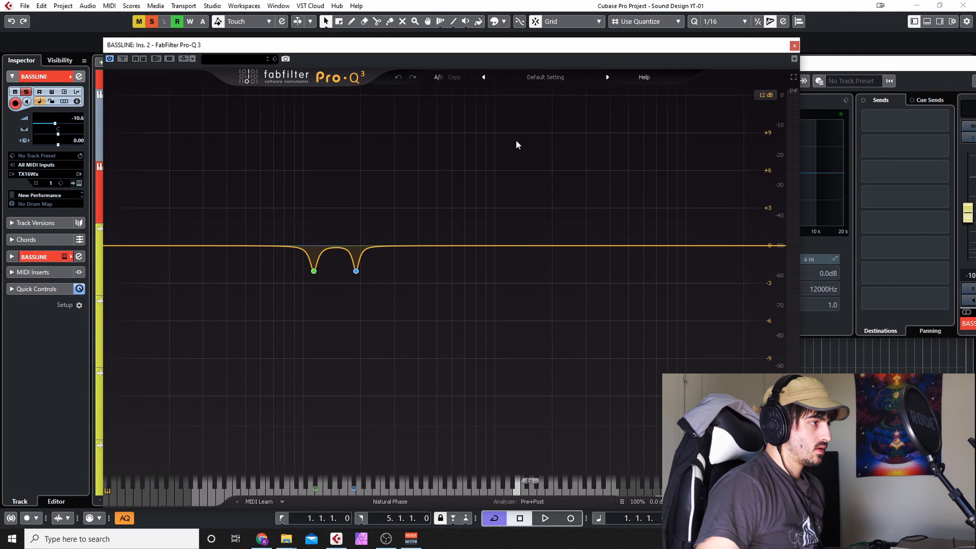
left_click(794, 45)
left_click(505, 136)
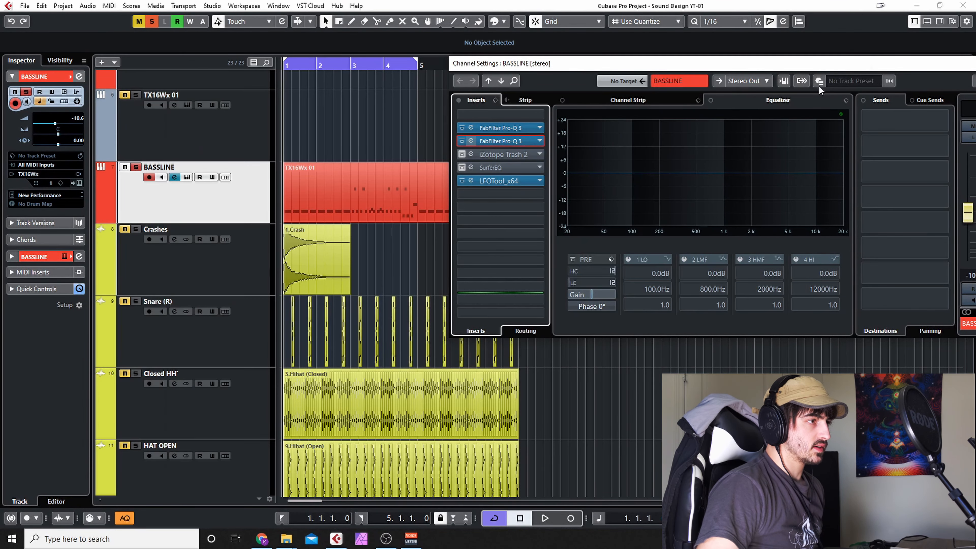
left_click(913, 81)
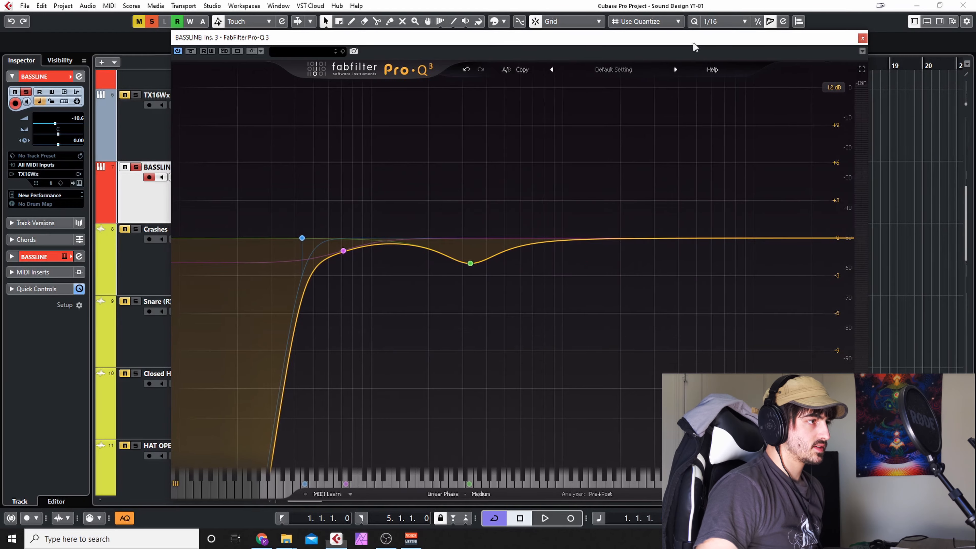
left_click_drag(694, 43, 939, 29)
- Return the playhead to bar 1 and reposition the Pro-Q 3 editor beside the start of the arrangement
left_click(362, 185)
scroll(362, 185, "up", 5)
left_click(331, 112)
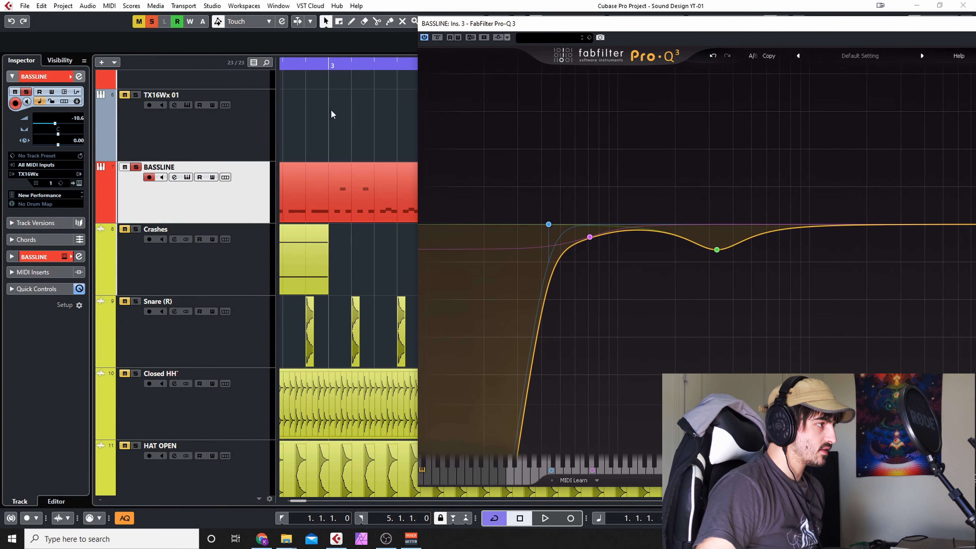
left_click(333, 73)
left_click(330, 63)
scroll(366, 144, "down", 5)
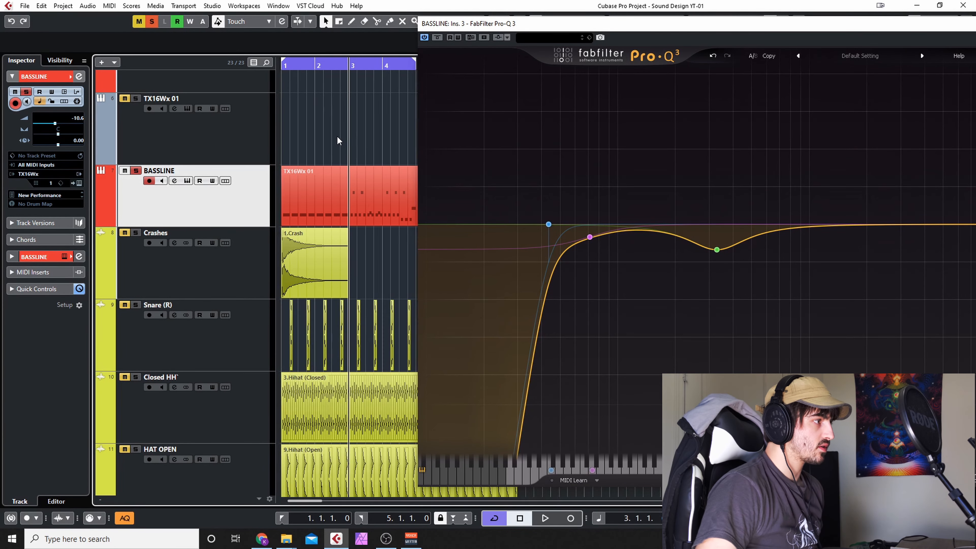
left_click_drag(309, 67, 258, 66)
left_click_drag(636, 30, 566, 22)
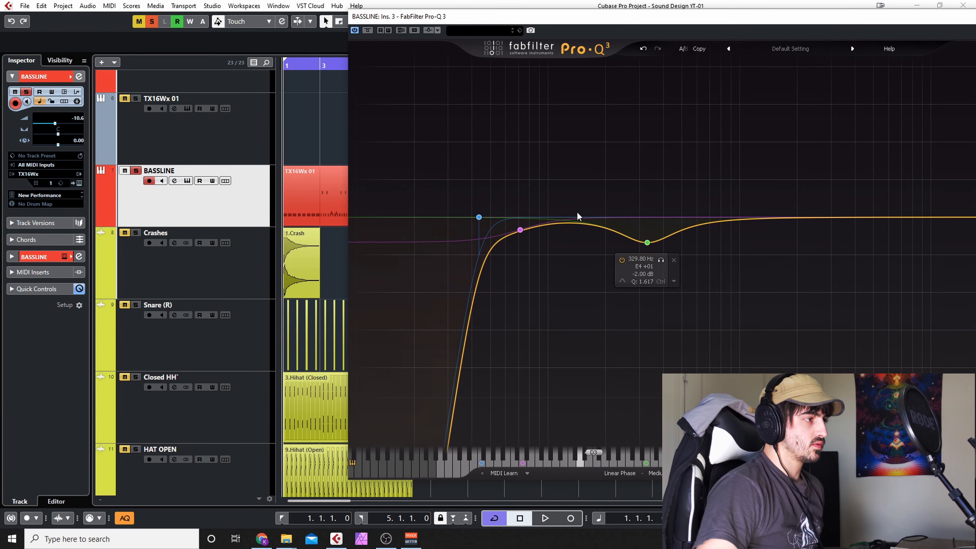
- Audition the bassline from bar 1 through the static Pro-Q 3 curve and close its editor
scroll(297, 210, "up", 4)
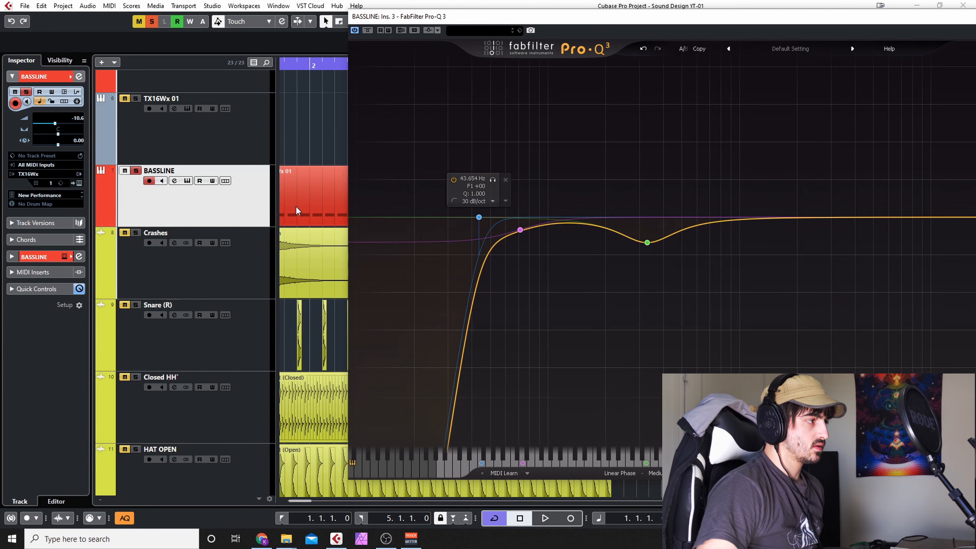
left_click(291, 72)
left_click_drag(290, 67, 235, 65)
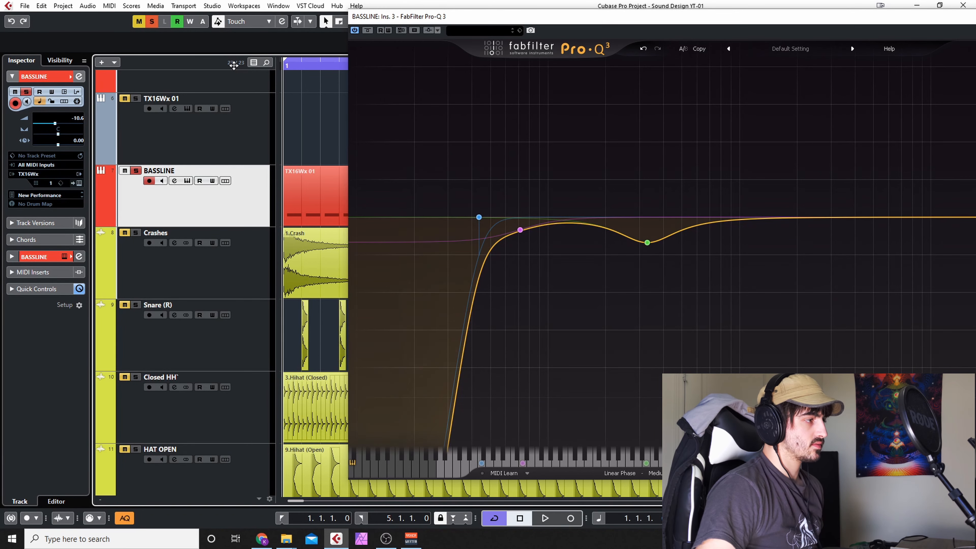
key("space")
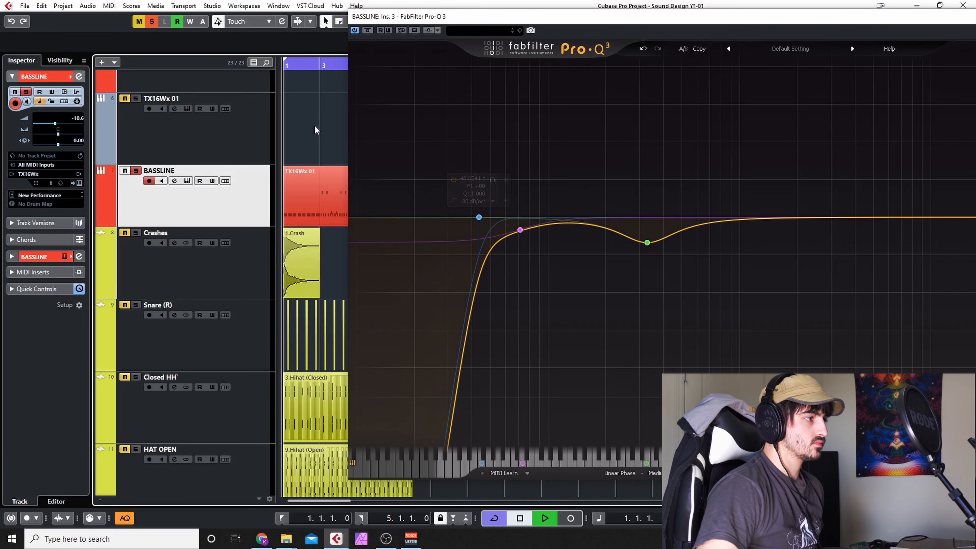
scroll(315, 130, "down", 1)
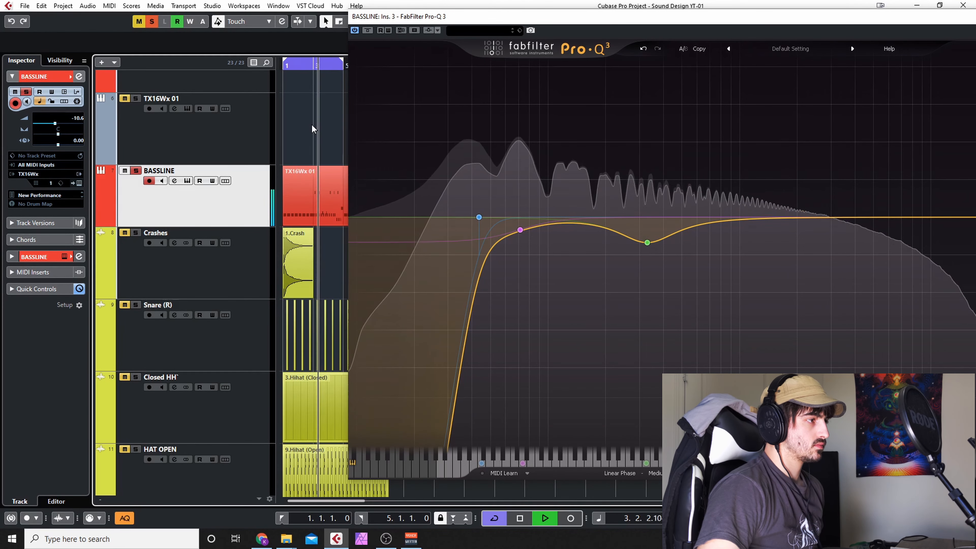
key("space")
key("Escape")
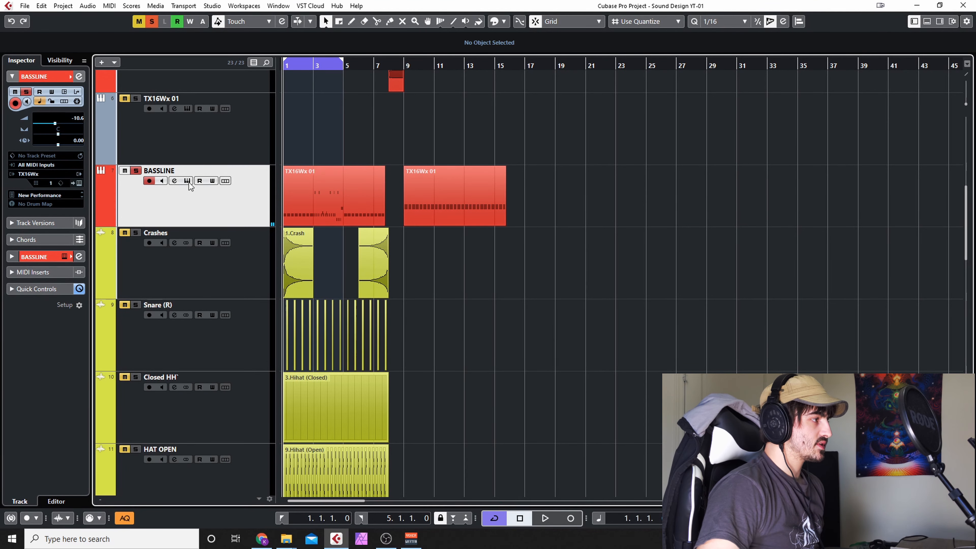
- Bypass both FabFilter Pro-Q 3 inserts on the BASSLINE channel and activate the SurferEQ insert
left_click(174, 180)
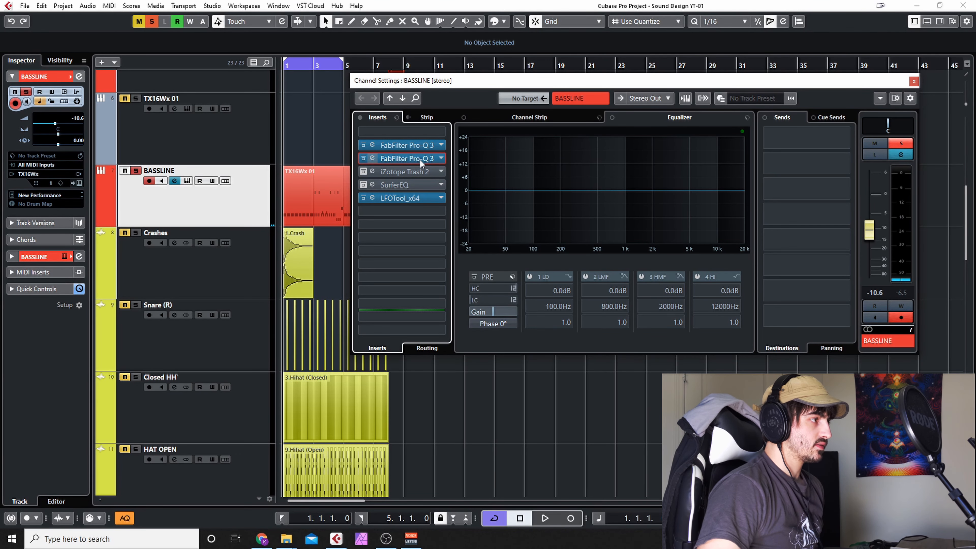
left_click(419, 159)
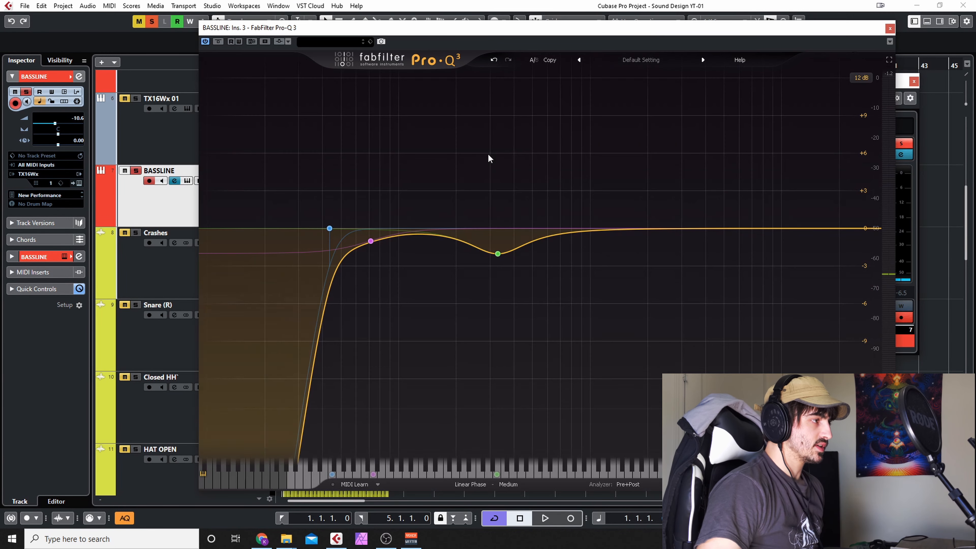
left_click(890, 29)
left_click(363, 158)
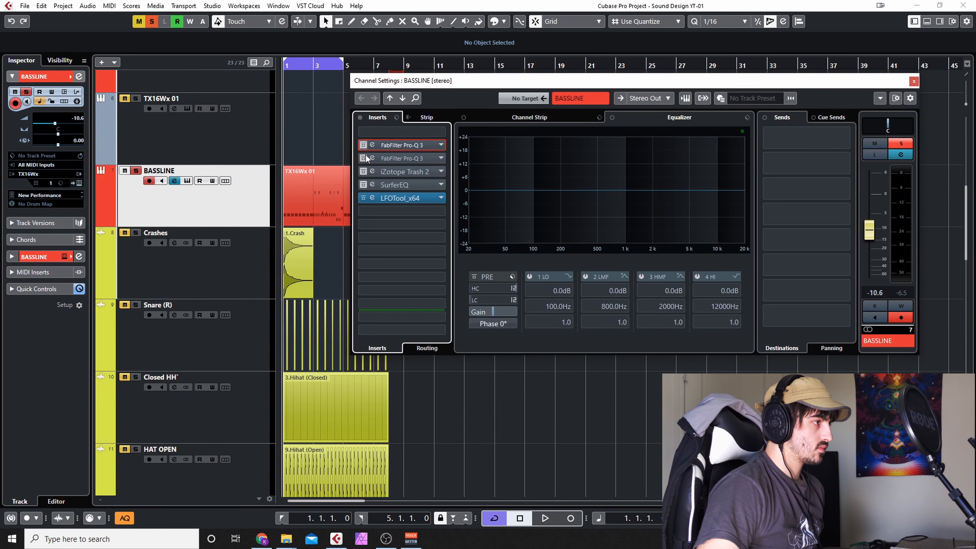
left_click(363, 185)
- Show the SurferEQ editor beside the bassline clips without the channel settings and audition the bassline through it
left_click(381, 184)
left_click(496, 84)
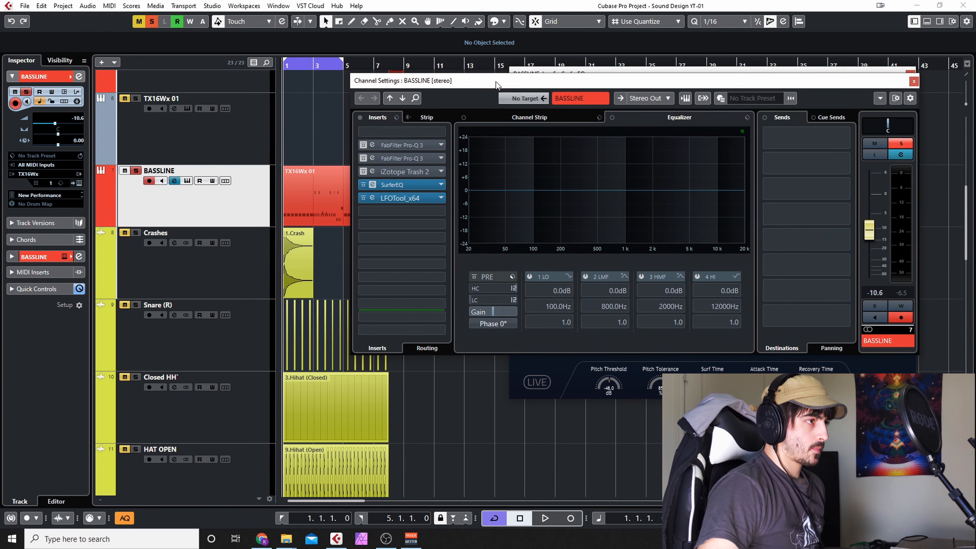
left_click(914, 81)
left_click_drag(780, 84, 758, 79)
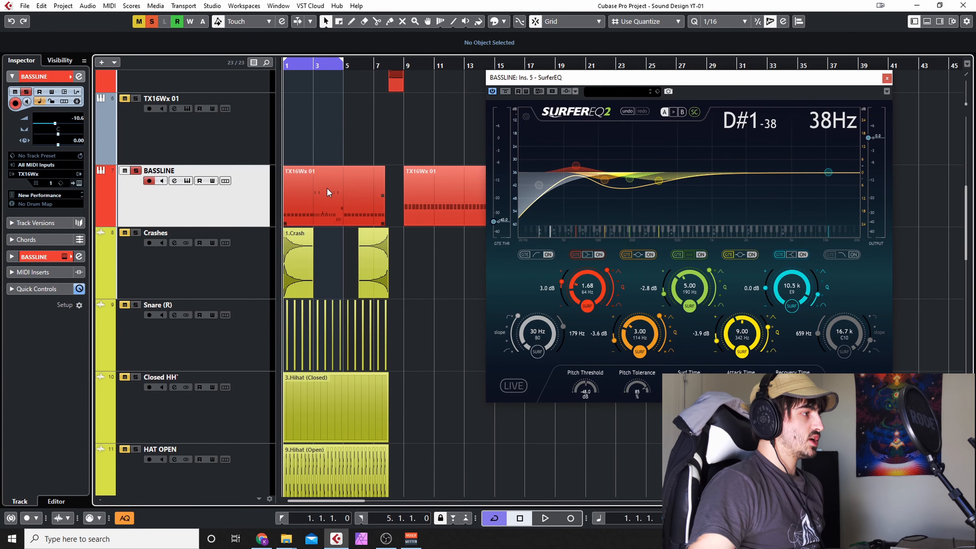
key("space")
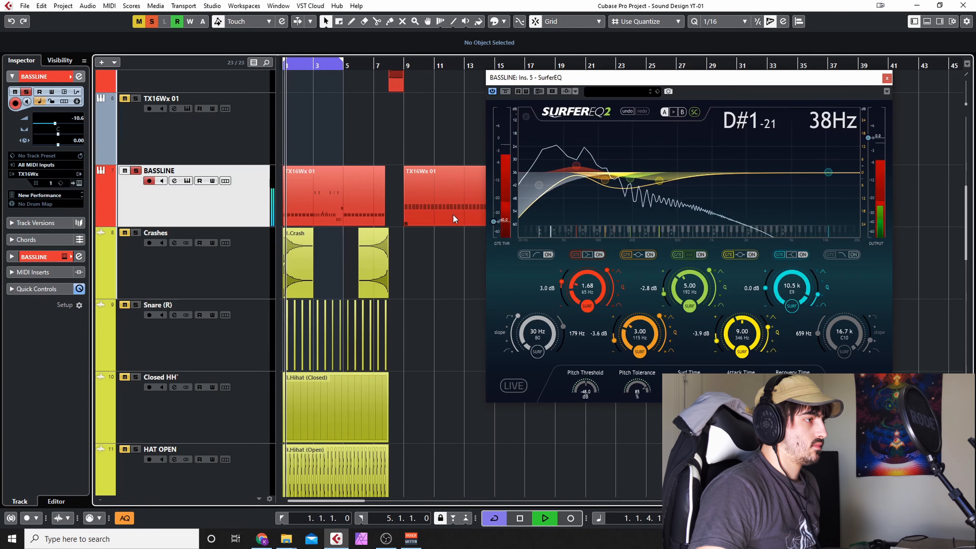
key("space")
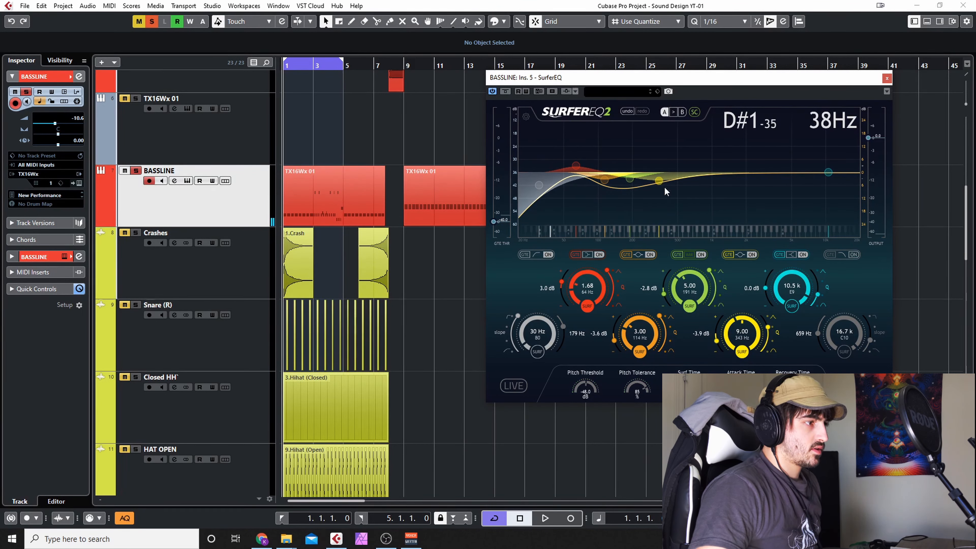
- Disable Surf mode on the yellow band, fixing it at 335 Hz, and audition the bassline
left_click(743, 355)
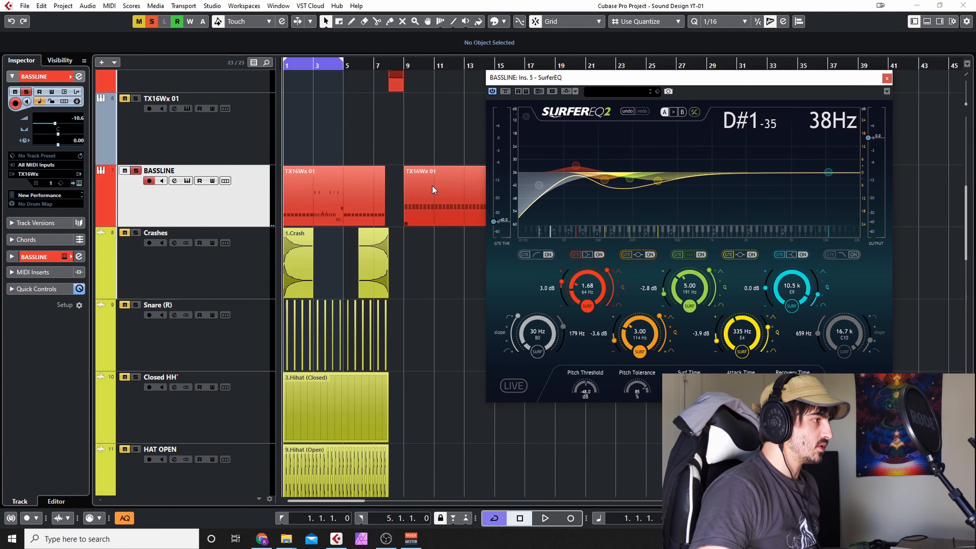
left_click(314, 68)
key("space")
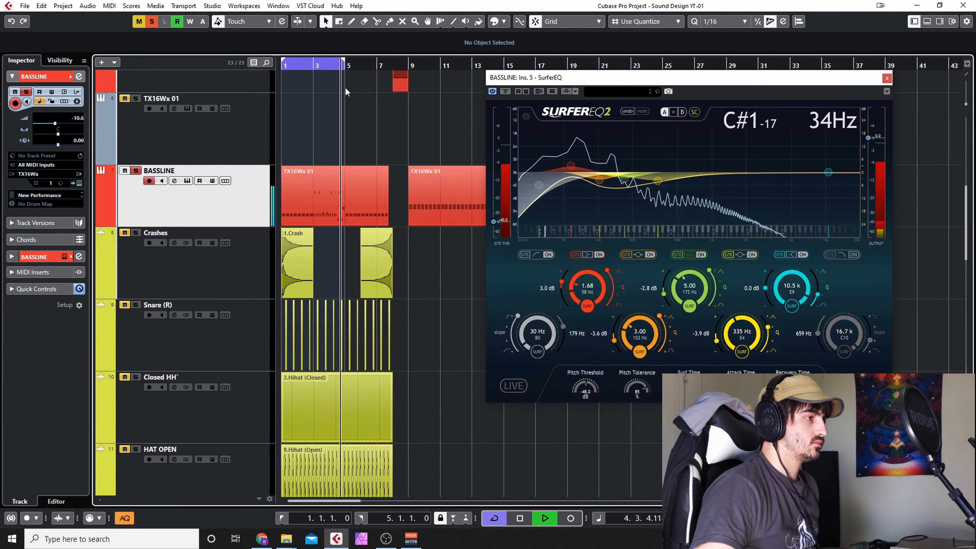
key("space")
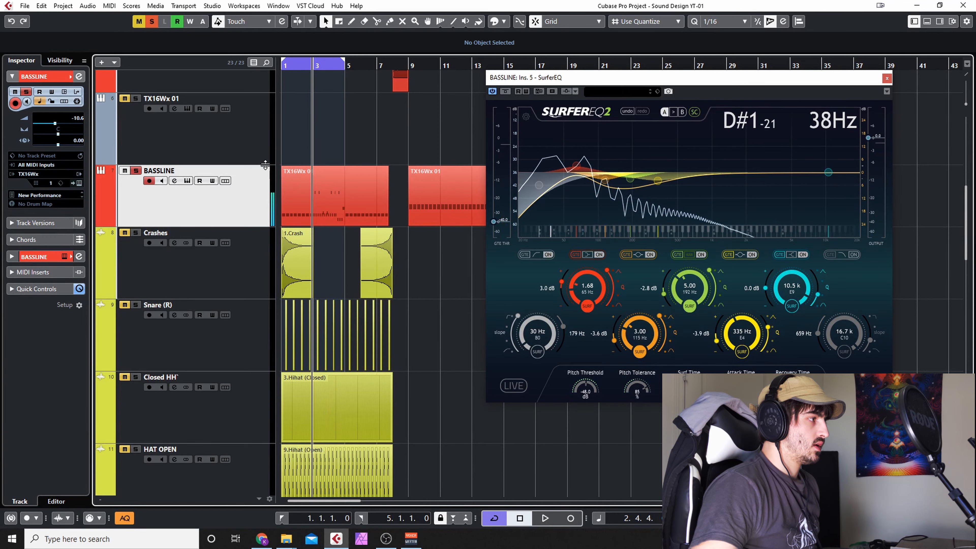
- Bypass SurferEQ, reactivate both FabFilter Pro-Q 3 inserts on the BASSLINE channel and audition the bassline through them
left_click(175, 181)
left_click(363, 185)
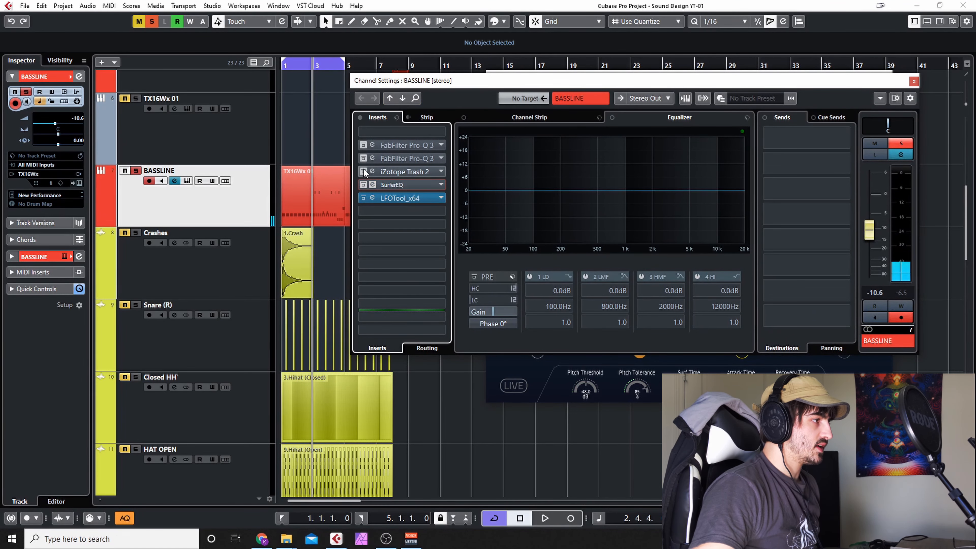
left_click(363, 158)
left_click(364, 146)
left_click(913, 81)
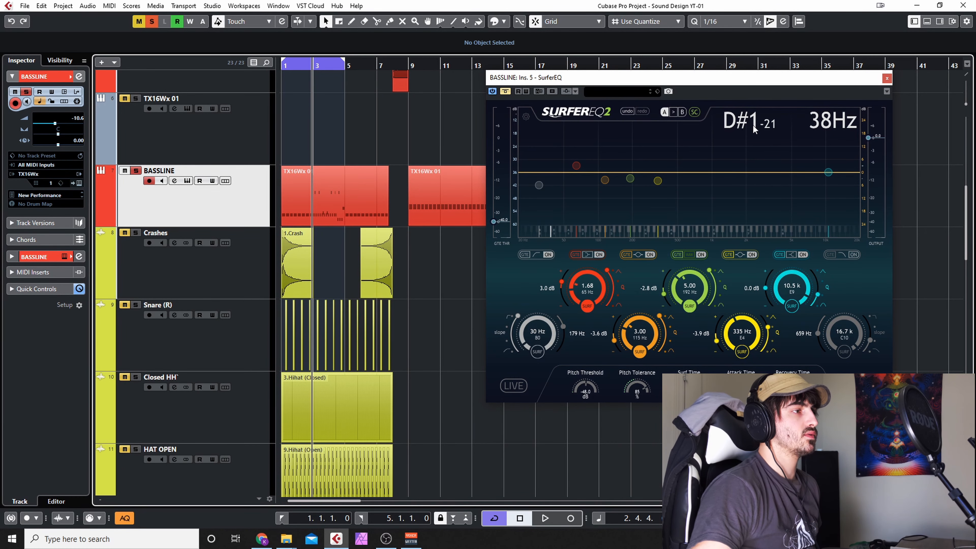
key("space")
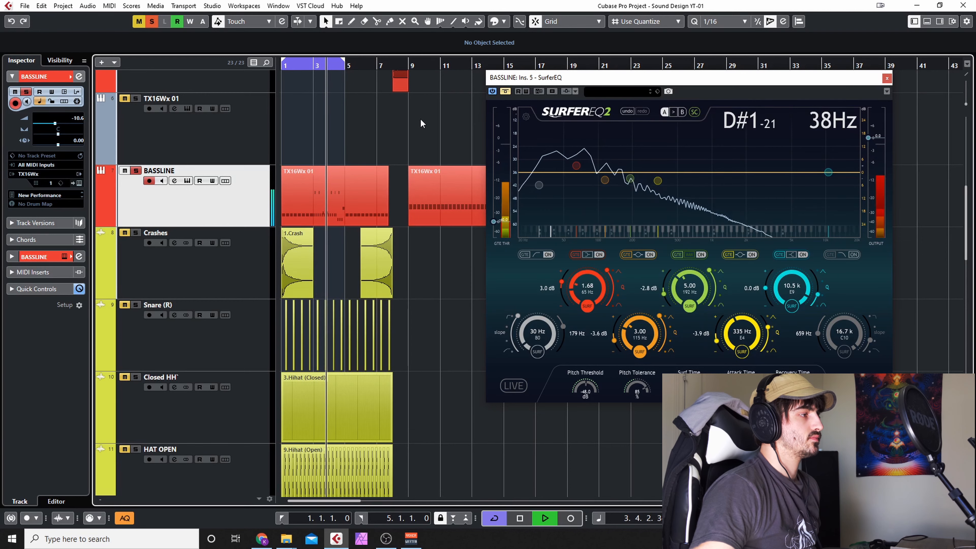
left_click(174, 181)
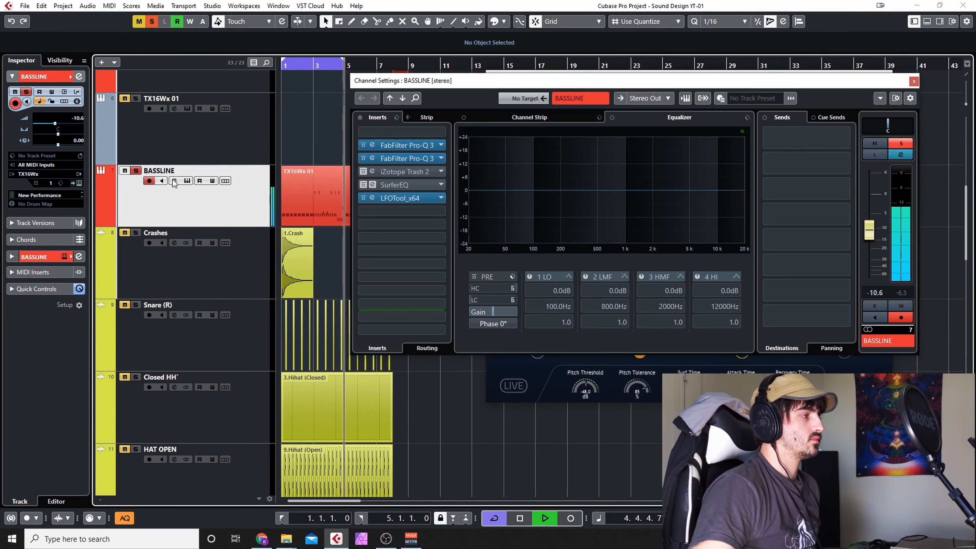
key("space")
- Switch the BASSLINE channel from both Pro-Q 3 inserts back to SurferEQ, audition it and close the plug-in and channel windows
left_click(362, 158)
left_click(363, 145)
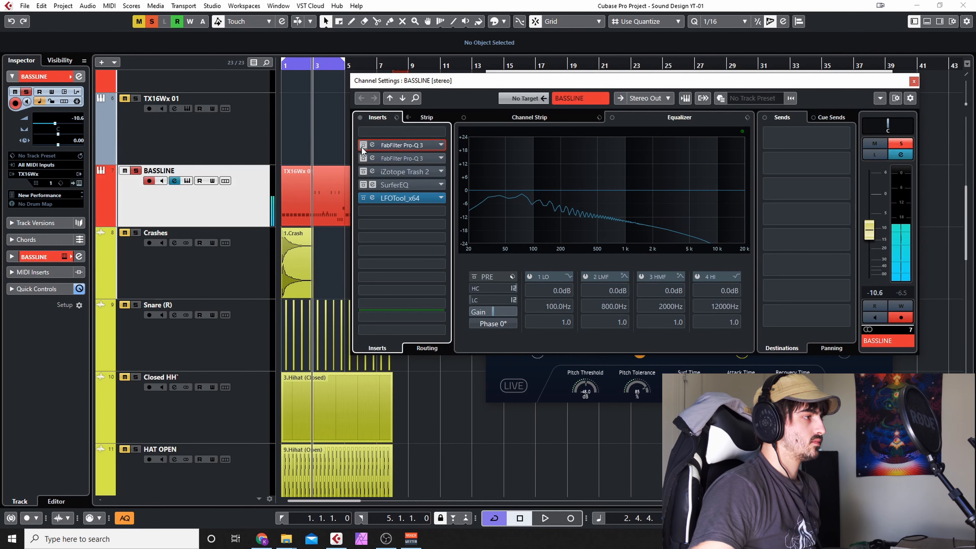
left_click(366, 181)
key("space")
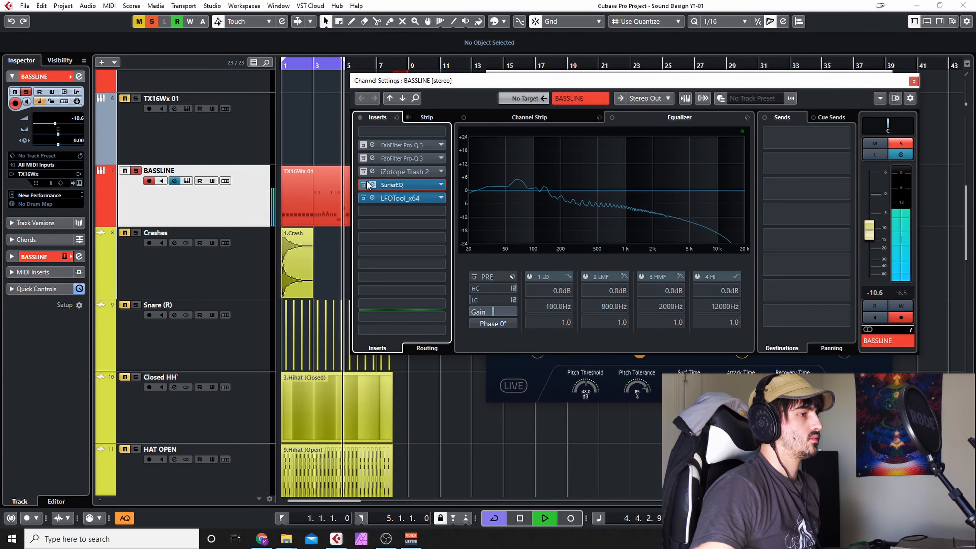
left_click(914, 81)
left_click(886, 78)
key("space")
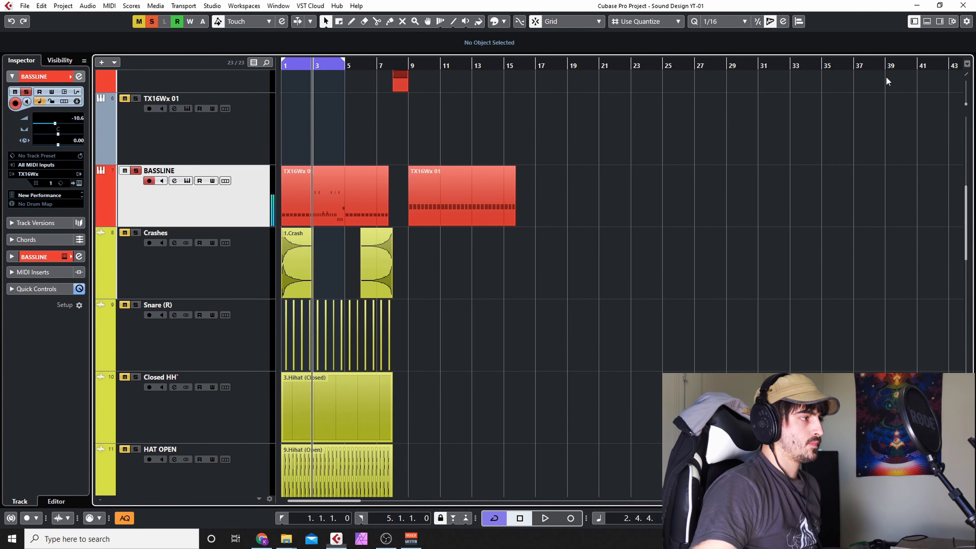
- Unsolo the BASSLINE track and open the FabFilter Pro-Q 3 insert on the Serum_x64 01 track
left_click(136, 171)
scroll(258, 175, "down", 5)
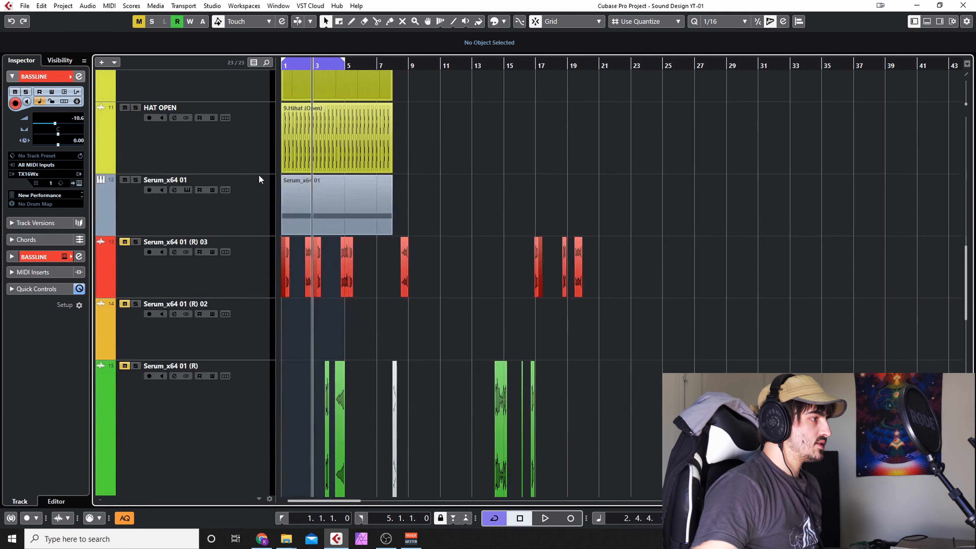
left_click(178, 212)
left_click(175, 190)
left_click(372, 159)
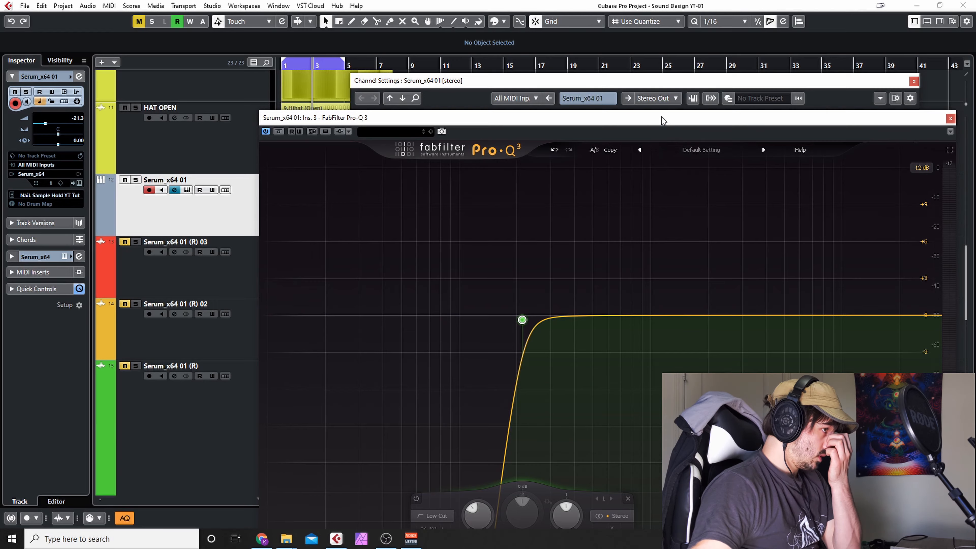
left_click_drag(662, 121, 592, 34)
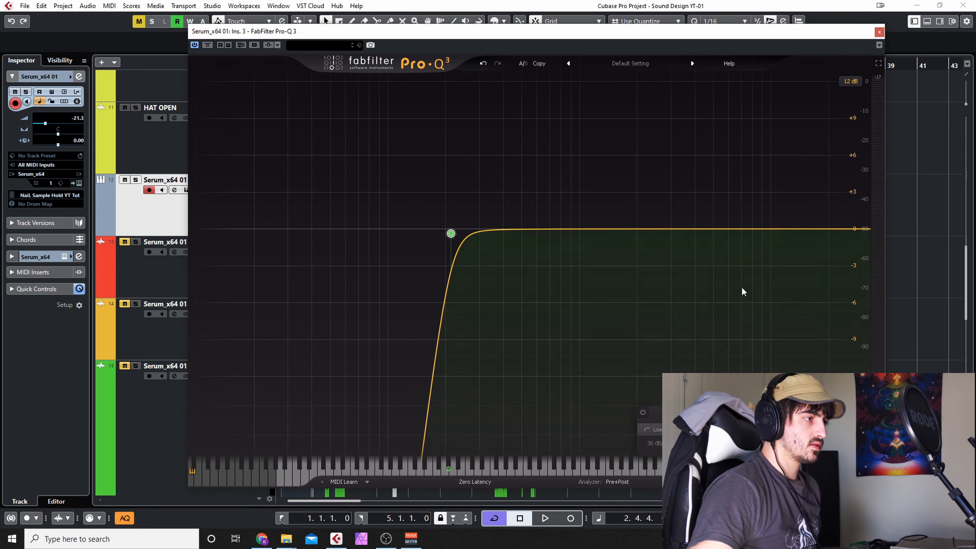
- Add a bell band near 17 kHz in Pro-Q 3, solo the Serum_x64 01 track and set the band's gain to about 0 dB
left_click_drag(712, 230, 812, 251)
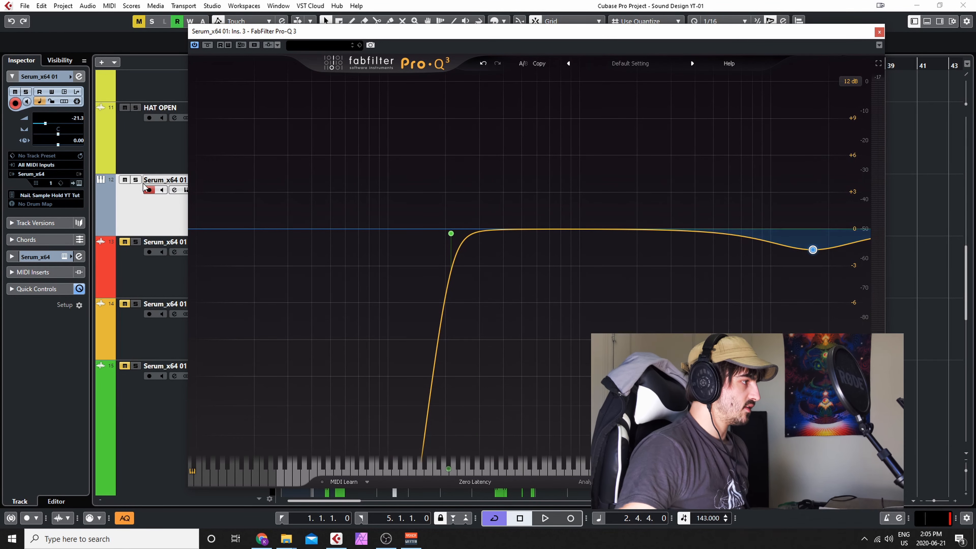
left_click(136, 180)
mouse_move(787, 31)
left_mouse_down()
mouse_move(795, 31)
mouse_move(787, 17)
left_mouse_up()
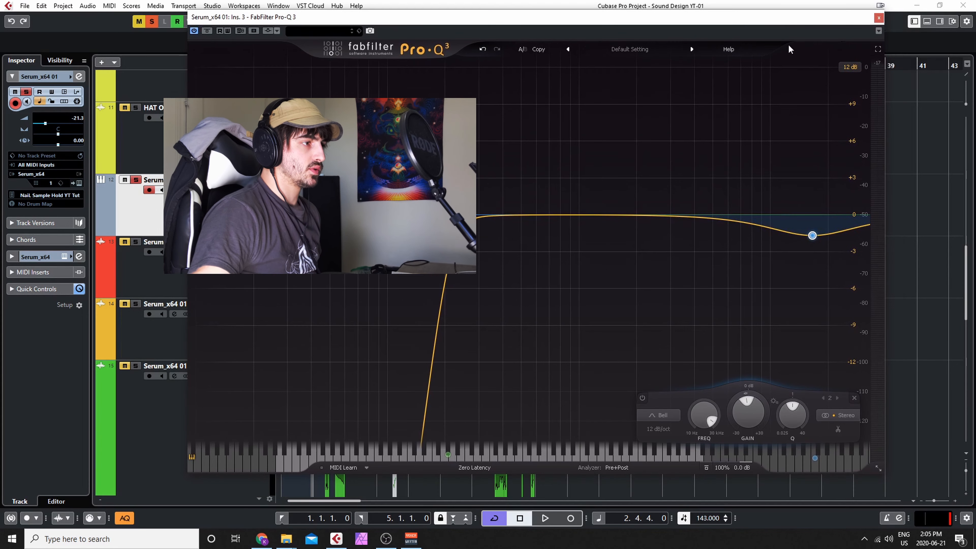
mouse_move(812, 235)
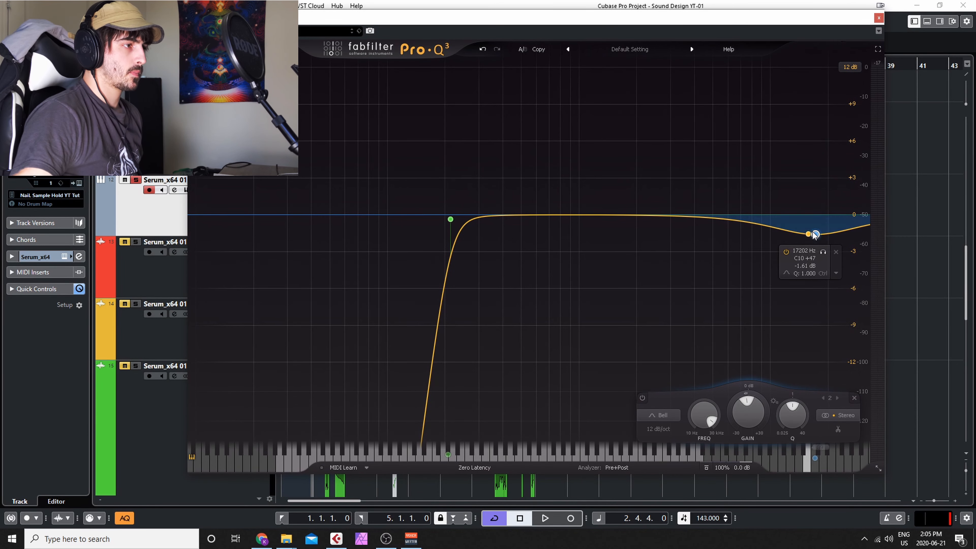
left_click_drag(813, 235, 815, 214)
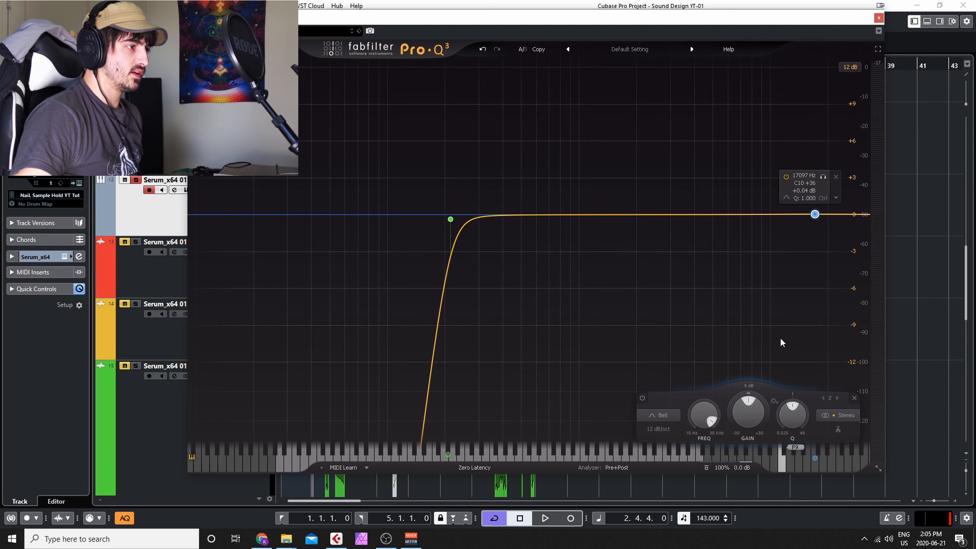
- Play the Serum track, give the high bell band about -3 dB of dynamic range, and shift it slightly lower in frequency while soloing the band
key("space")
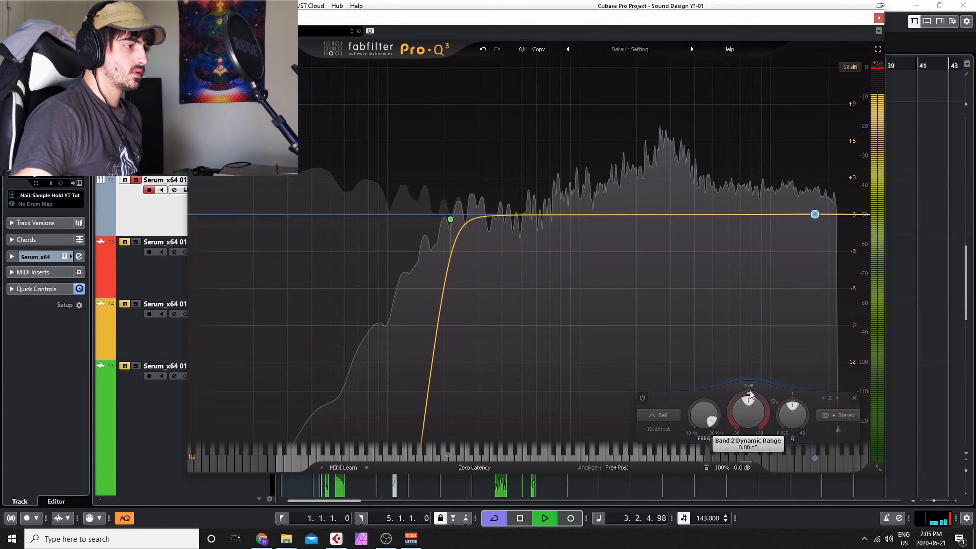
left_click_drag(749, 394, 736, 434)
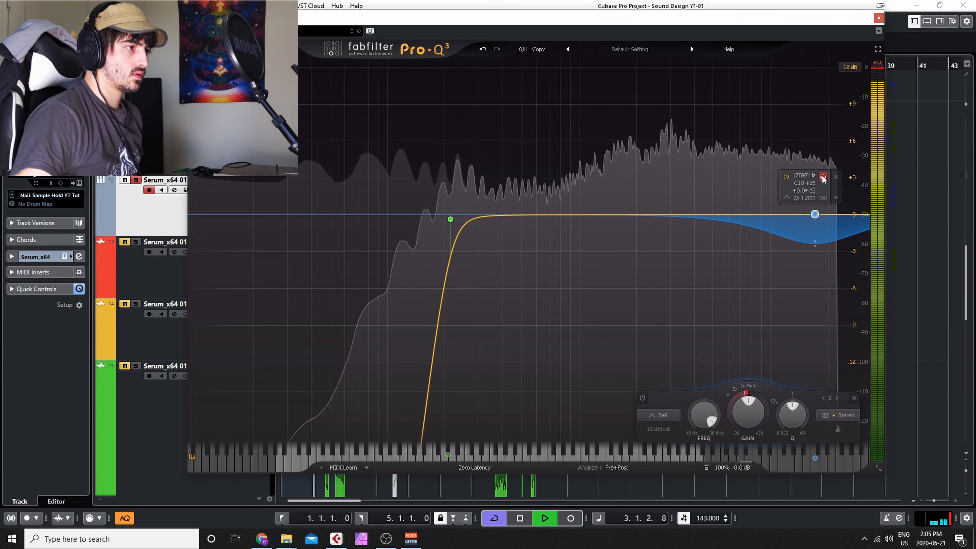
left_click_drag(822, 179, 807, 181)
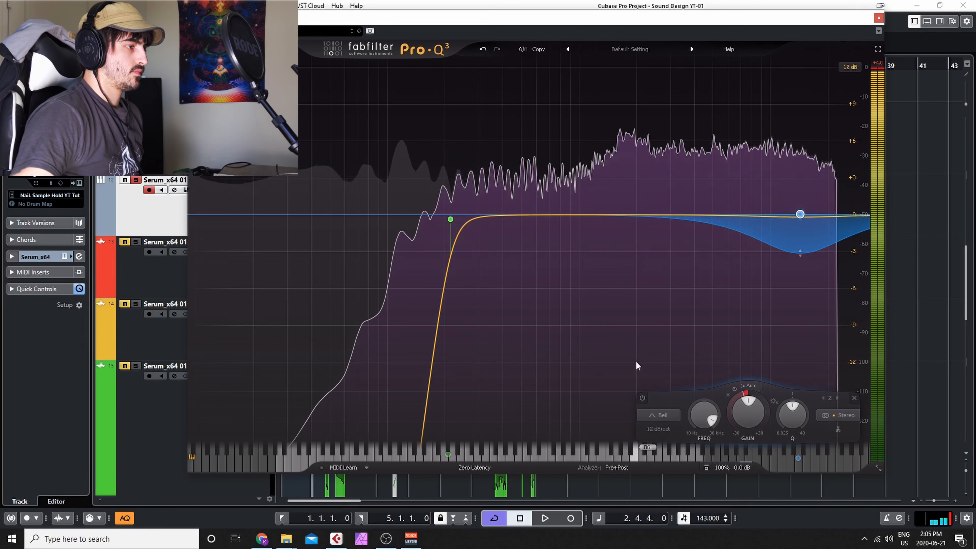
- Restart playback and compare the sound with the dynamic high bell band bypassed and active
key("space")
key("space")
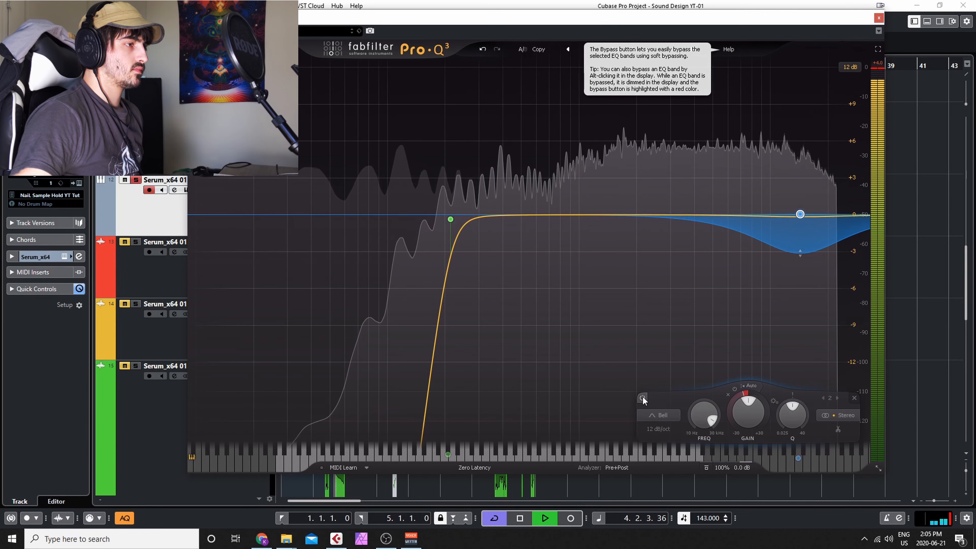
left_click(643, 398)
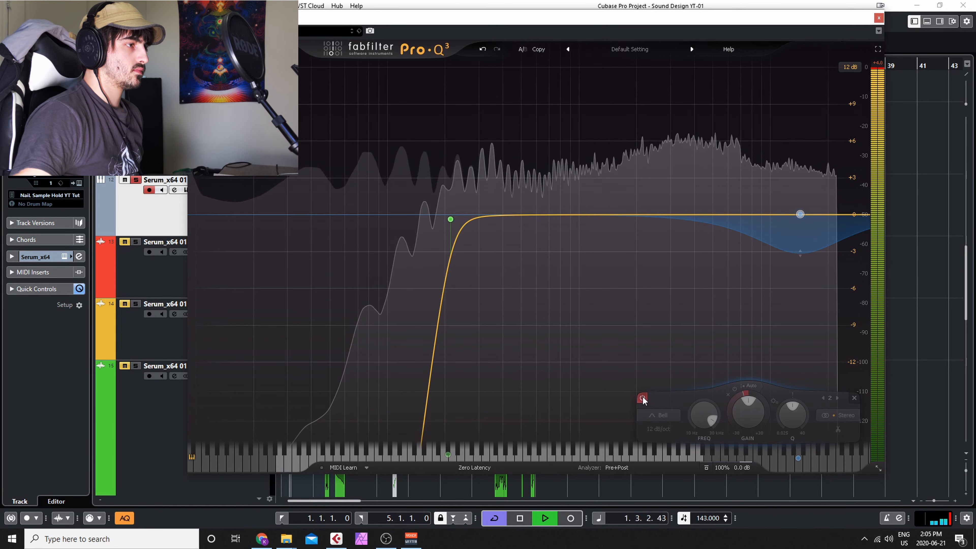
left_click(642, 398)
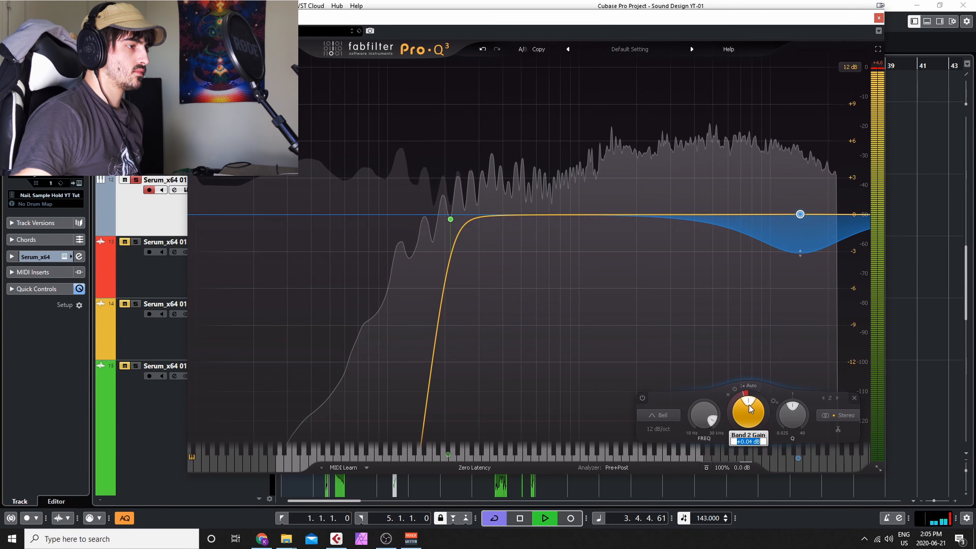
- Switch the high band's dynamic threshold from Auto to a manual value of about -11 dB, and bypass the band for comparison
left_click(751, 386)
left_click_drag(776, 387, 781, 392)
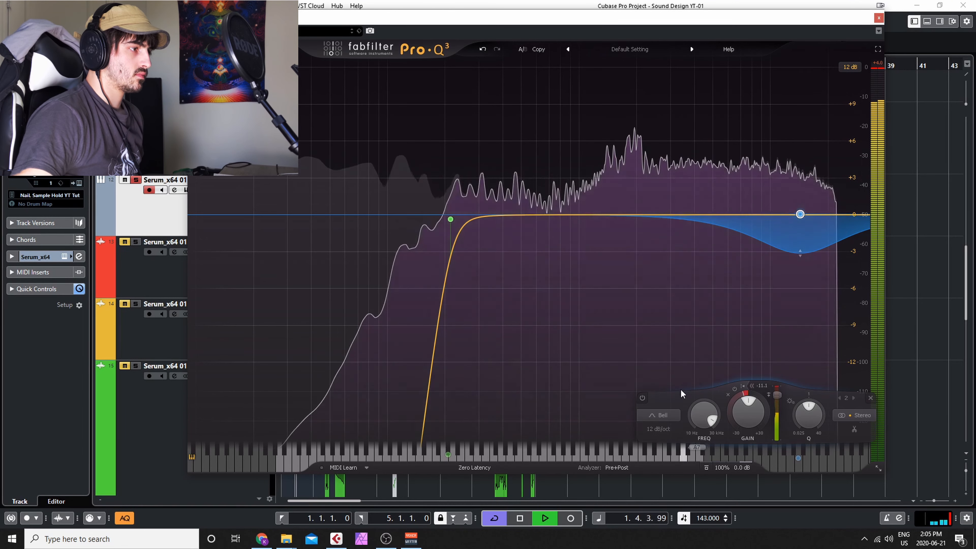
left_click(642, 398)
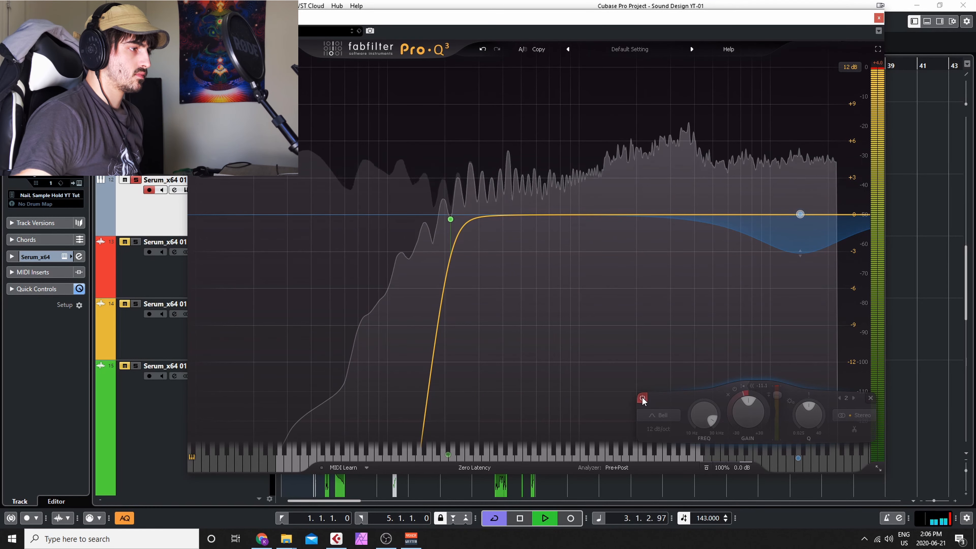